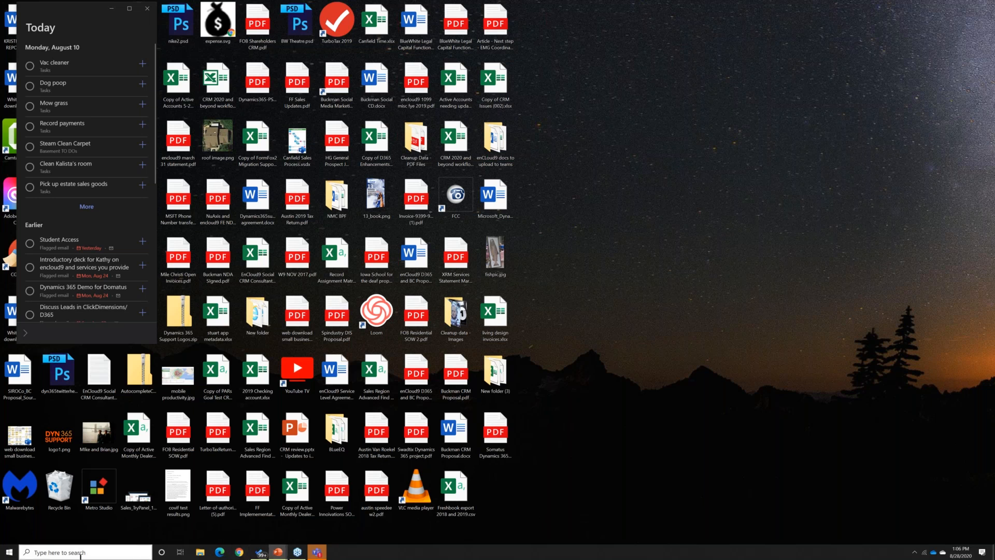
# Switch to Power Apps in Chrome and launch the Customer Service Hub app from the apps list.
pyautogui.click(238, 553)
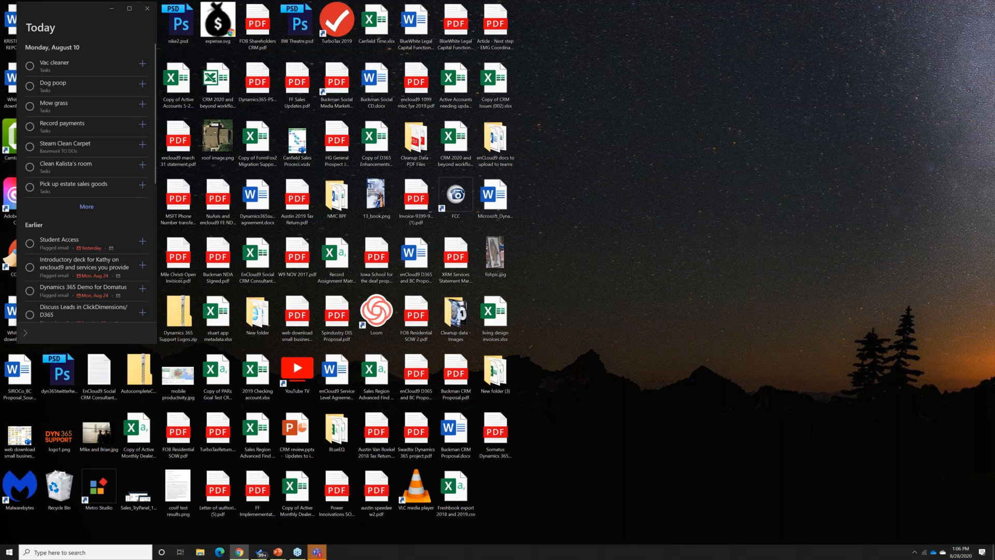
pyautogui.moveTo(994, 86); pyautogui.dragTo(314, 2)
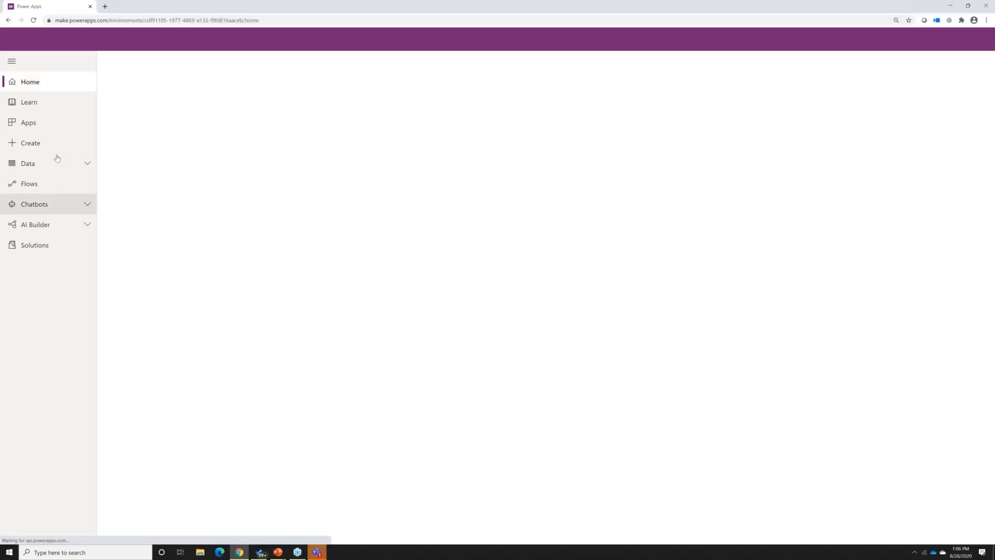
pyautogui.click(28, 121)
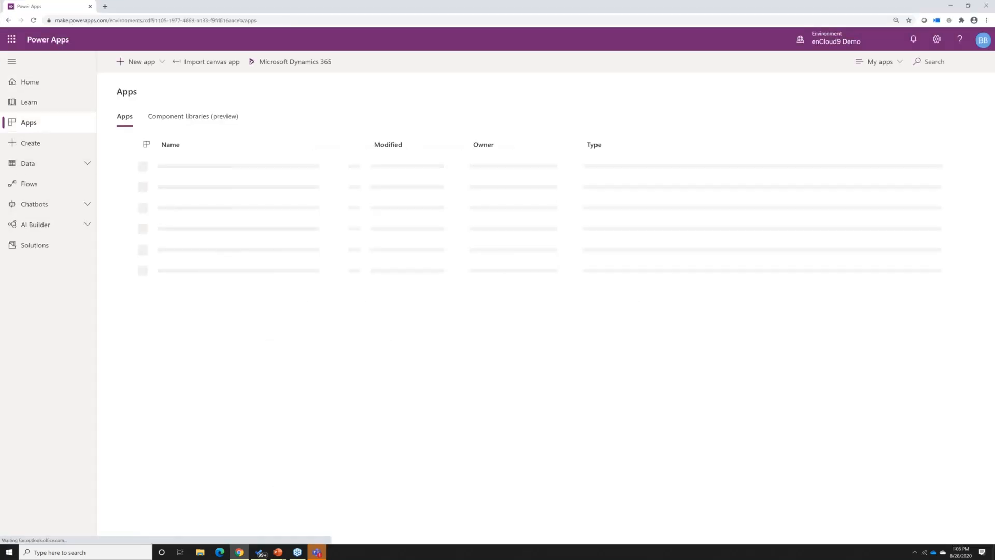
pyautogui.click(178, 229)
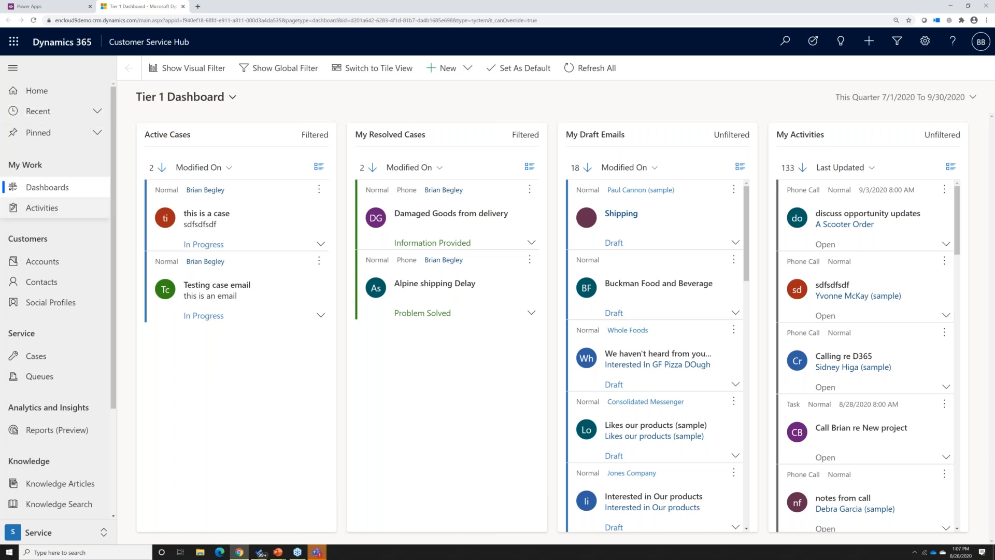
# Open the accounts list and the list of active contacts.
pyautogui.click(41, 263)
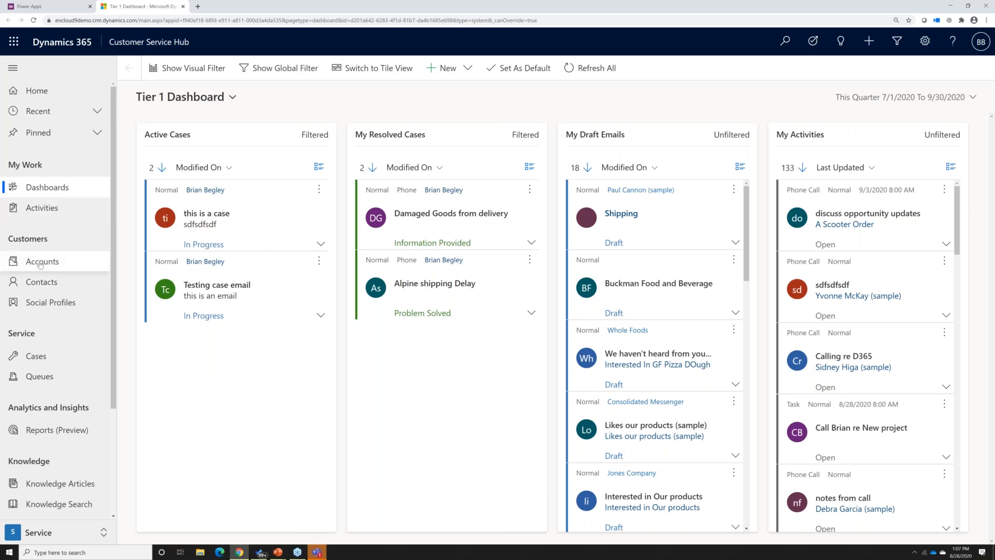
pyautogui.click(47, 284)
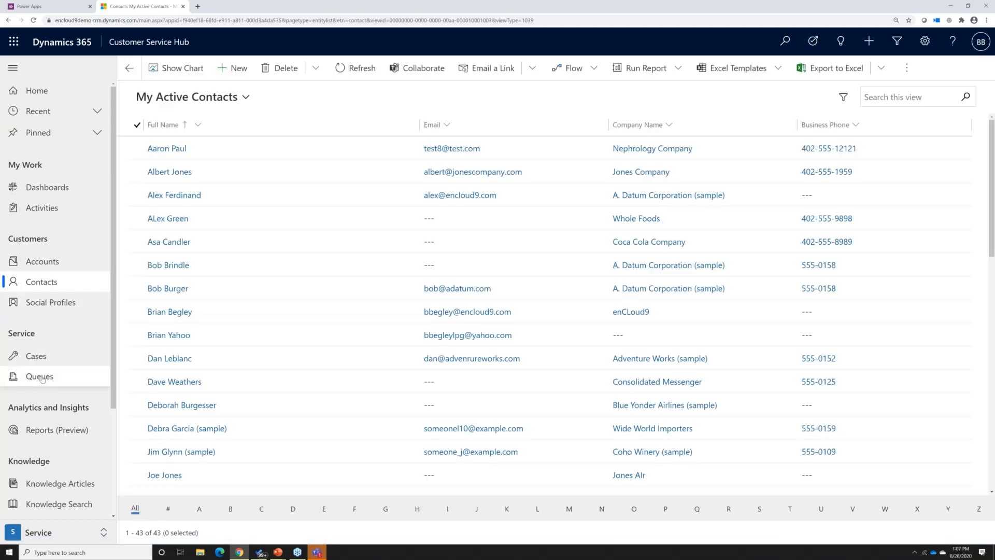
# Open the case "Contact information requested (sample)" from the case list.
pyautogui.scroll(-3, 51, 382)
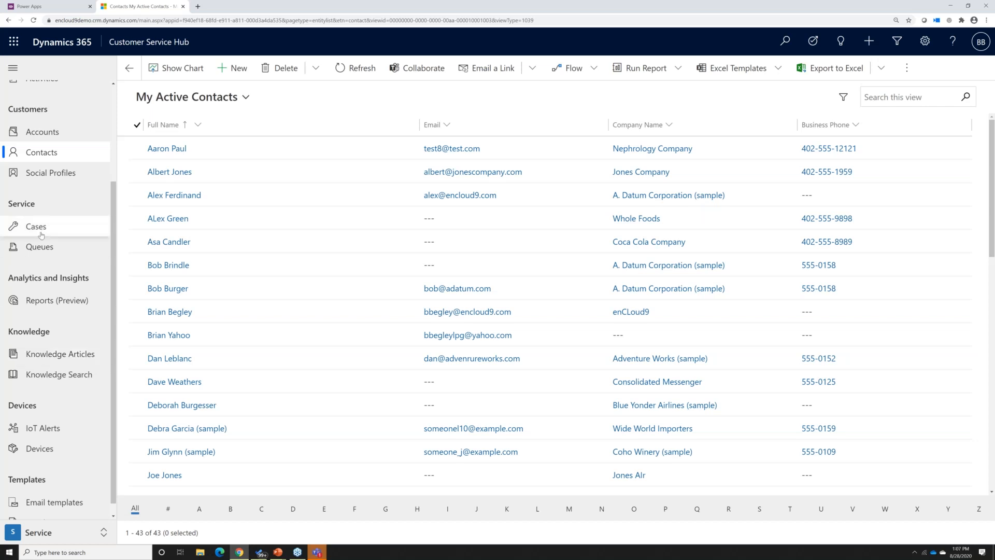
pyautogui.click(87, 228)
pyautogui.click(212, 150)
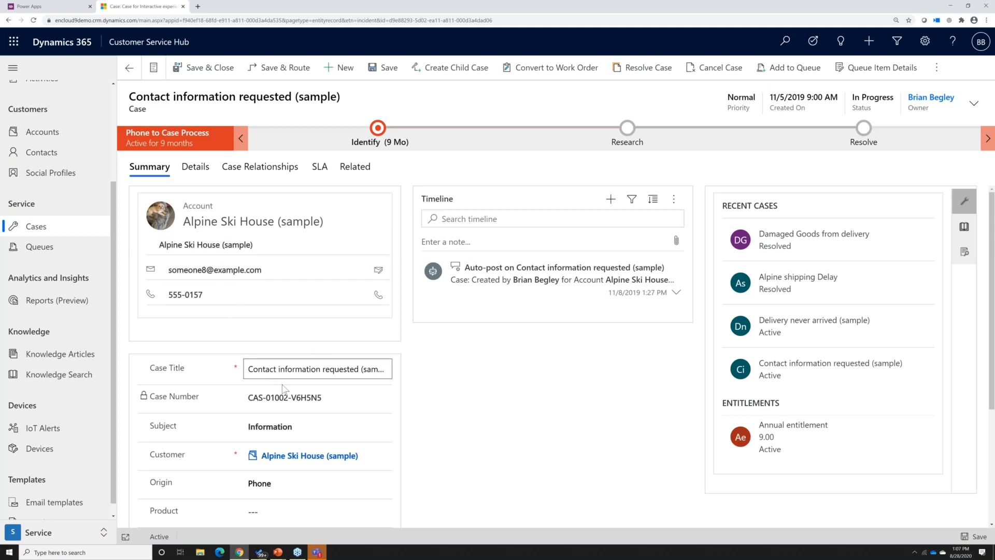
# Examine the case's Subject choices under Query and its Origin choices, leaving both fields as they are.
pyautogui.scroll(-1, 284, 370)
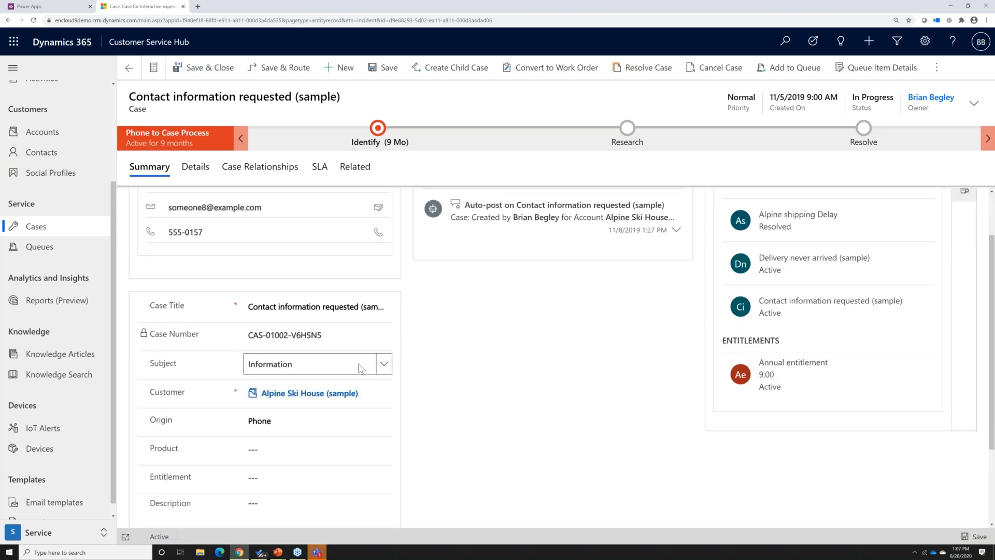
pyautogui.click(384, 366)
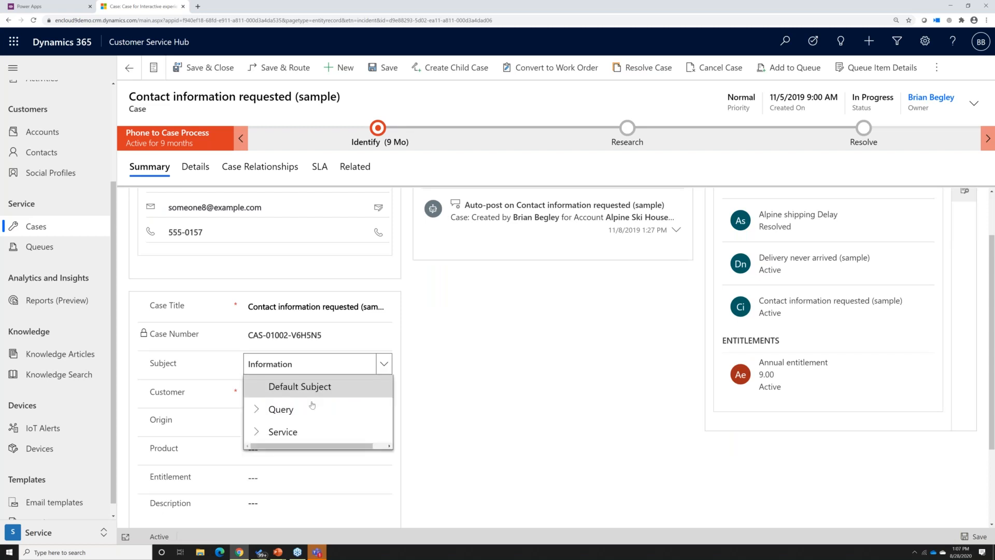
pyautogui.click(256, 410)
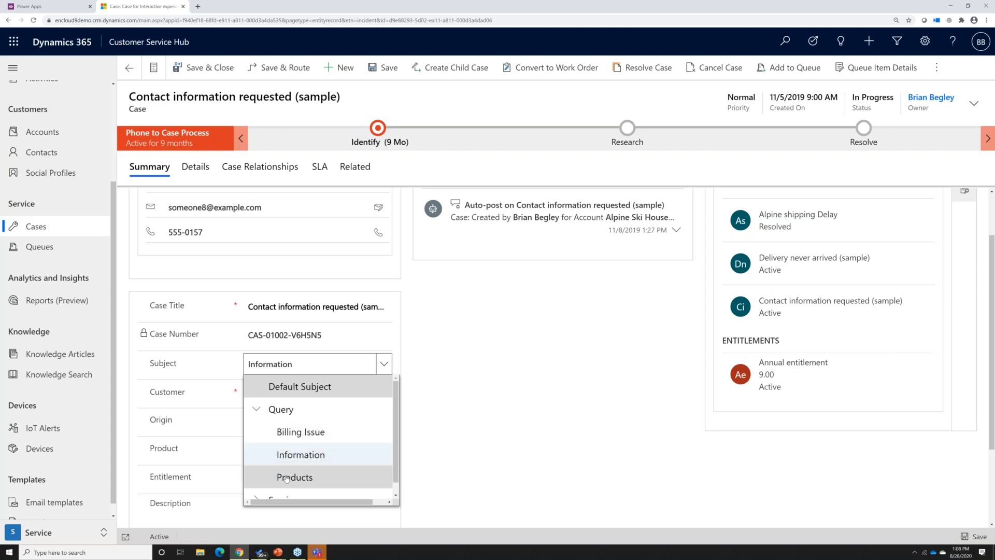
pyautogui.click(438, 361)
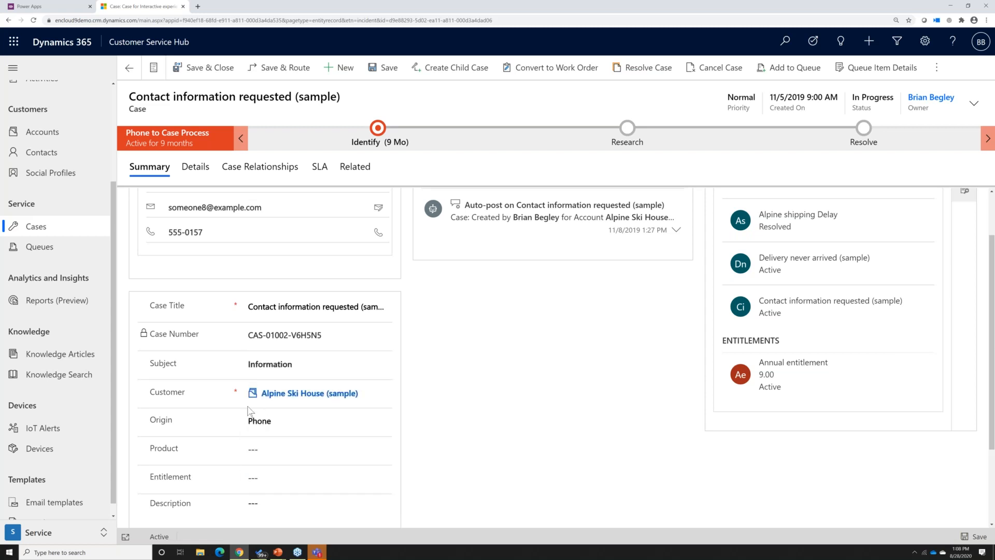
pyautogui.click(285, 425)
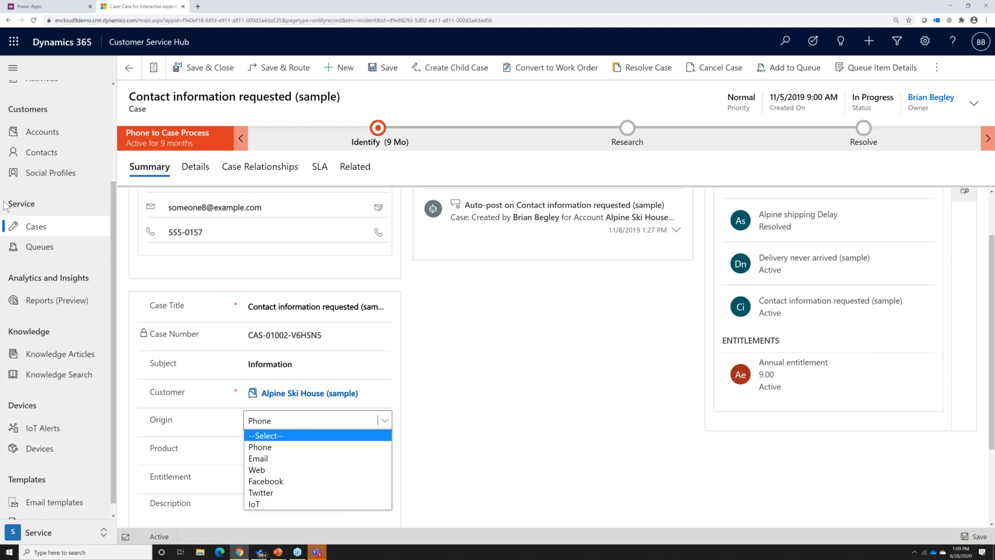
pyautogui.click(487, 324)
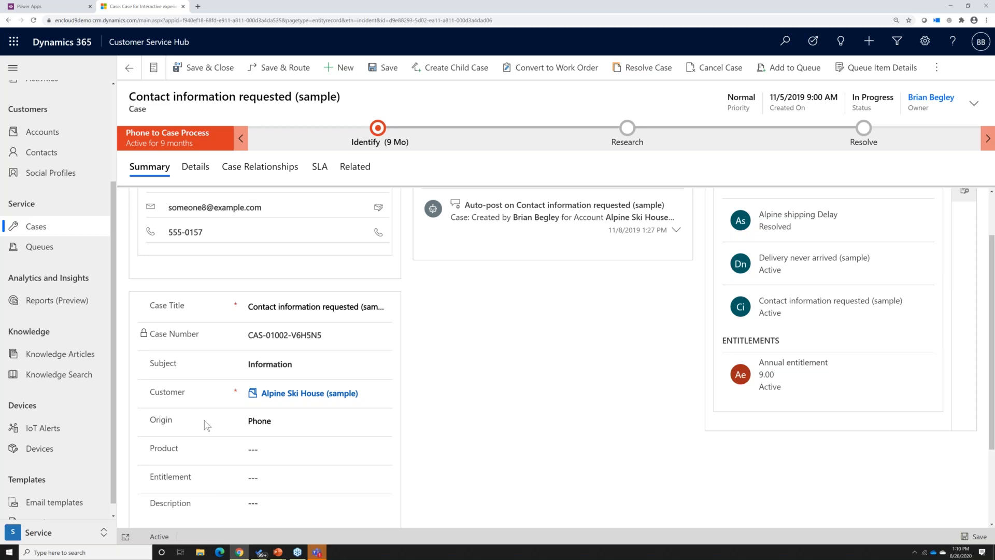
# Pick the "issue with chemicals" case from the queue items and also remove it from the queue.
pyautogui.click(32, 251)
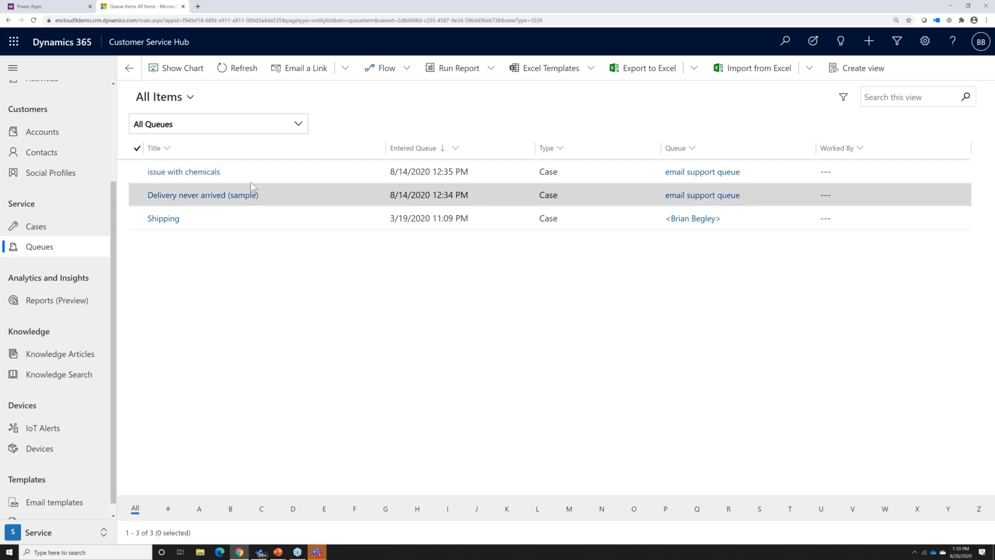
pyautogui.click(139, 176)
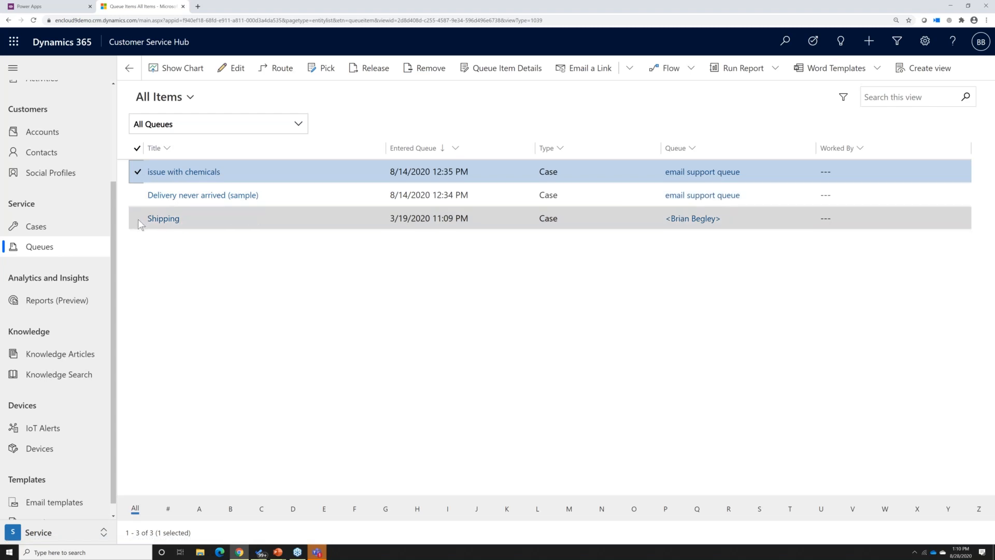
pyautogui.click(316, 69)
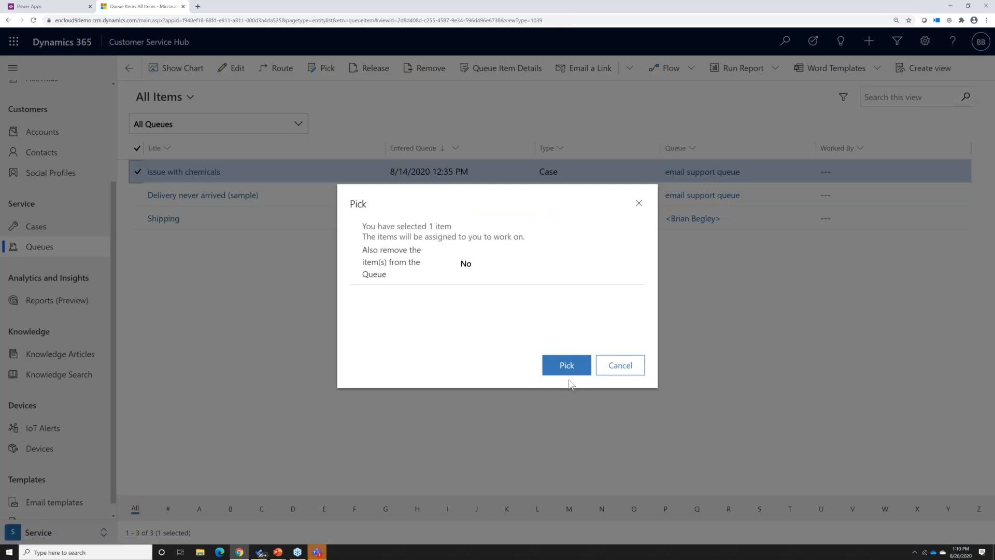
pyautogui.click(465, 265)
pyautogui.click(566, 369)
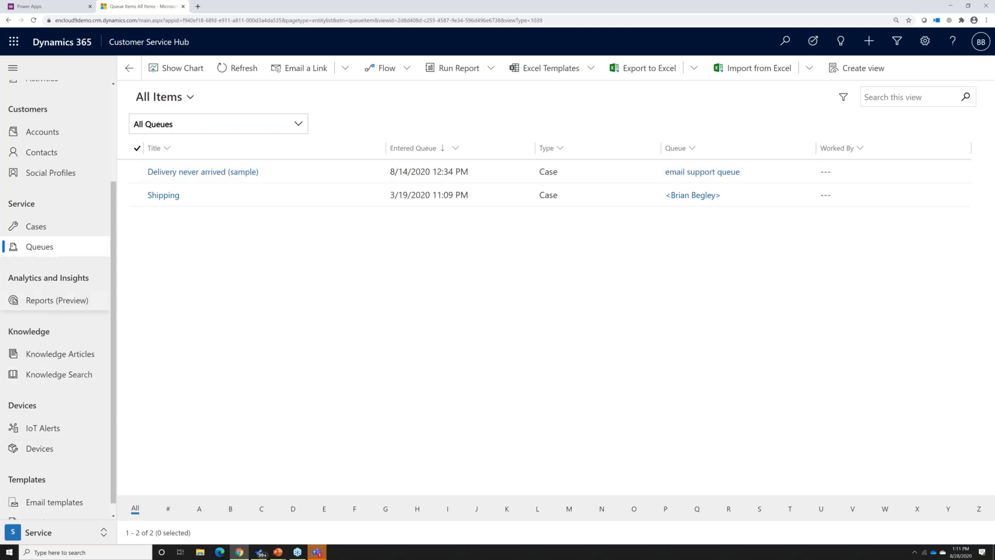
# Open the Return Authorization knowledge article, review its content and highlight the four Procedure steps.
pyautogui.click(50, 358)
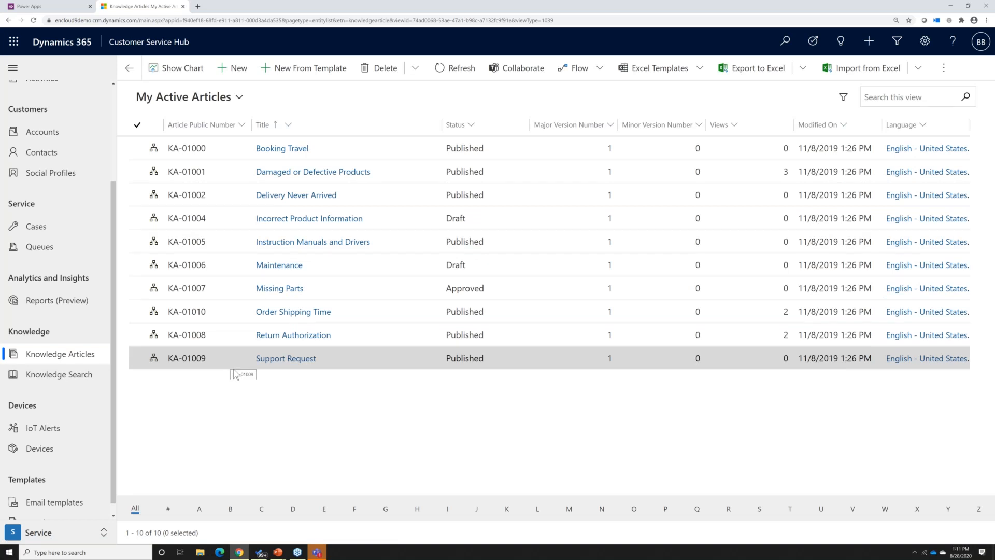
pyautogui.doubleClick(232, 340)
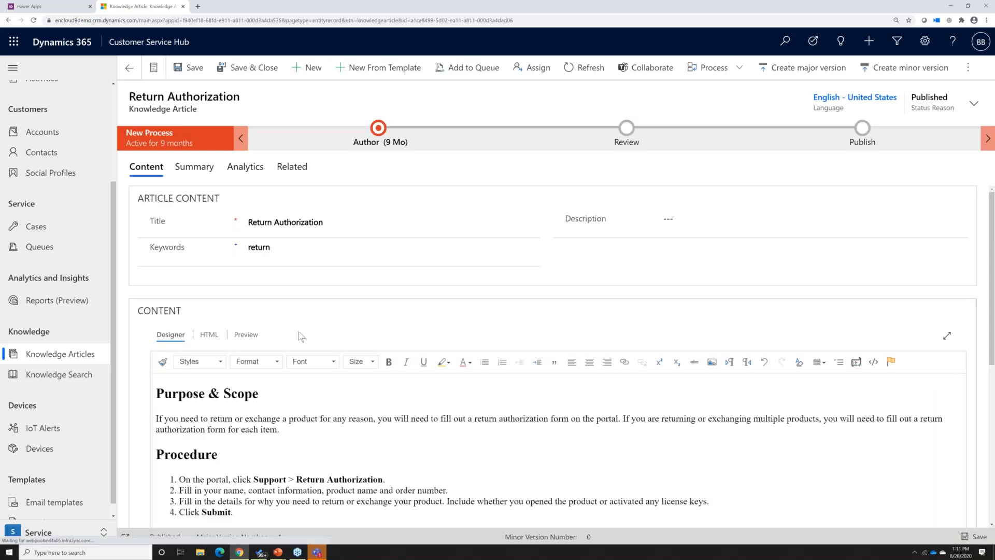
pyautogui.scroll(-1, 335, 352)
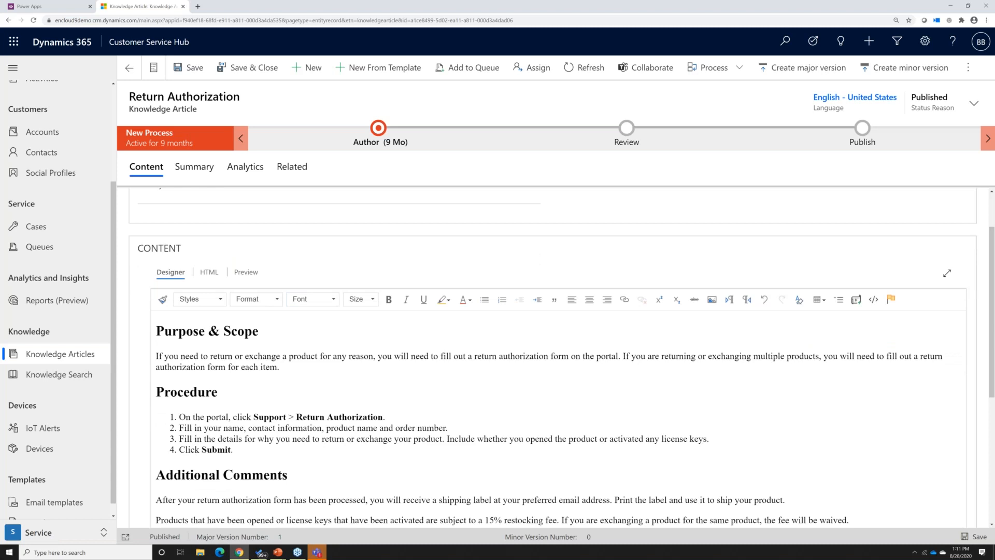
pyautogui.scroll(-1, 307, 330)
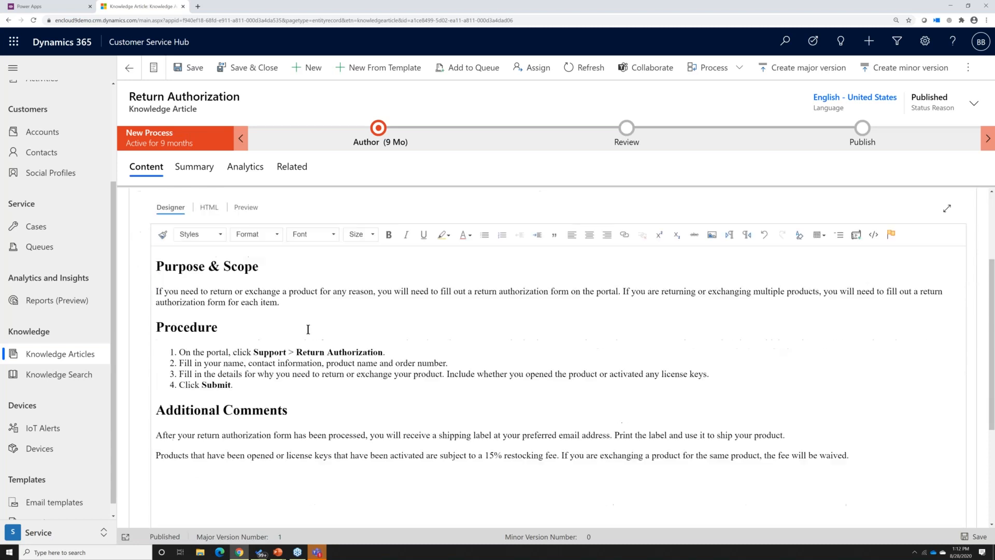
pyautogui.scroll(-1, 308, 329)
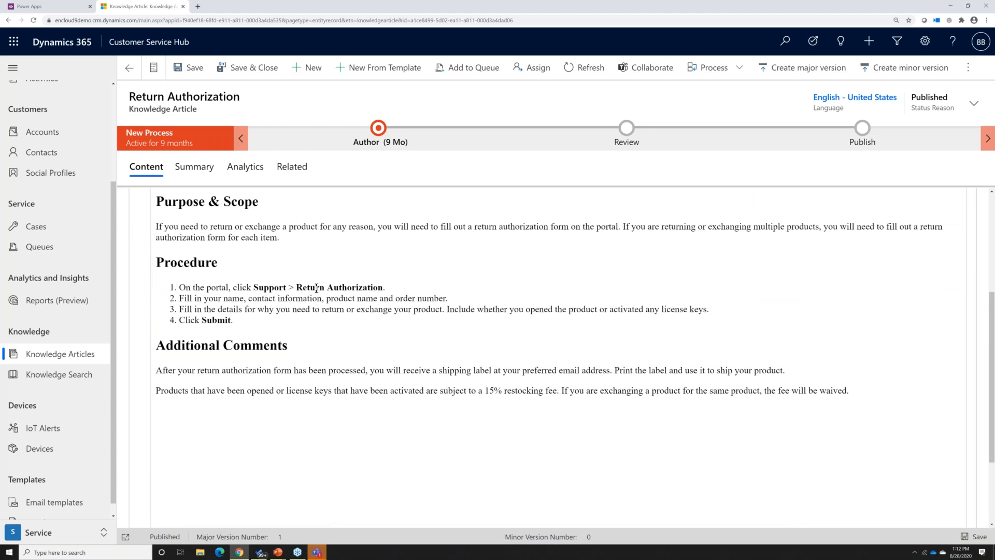
pyautogui.moveTo(179, 286); pyautogui.dragTo(243, 321)
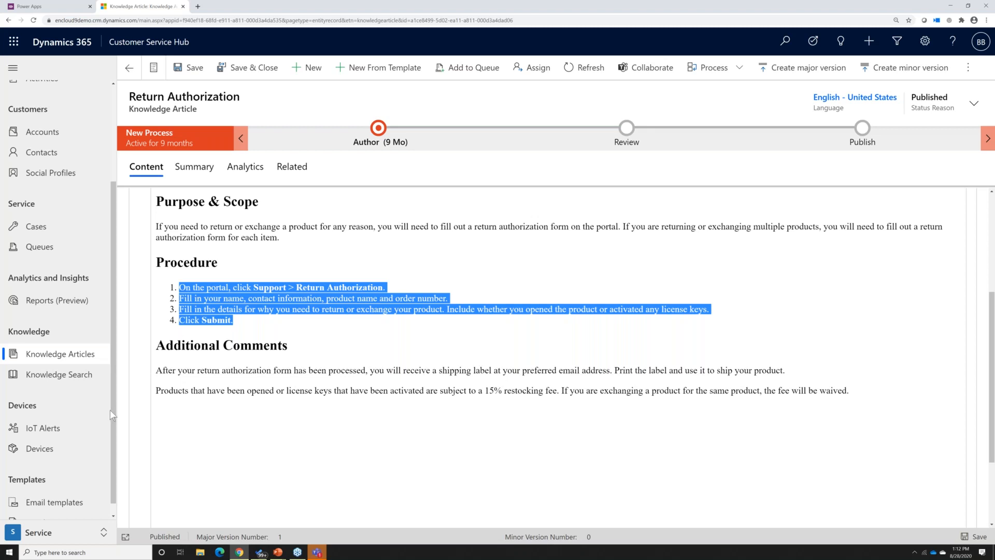
# Switch to the Service Management area, open the list of all entitlements and look through the remaining settings entries.
pyautogui.scroll(-1, 106, 414)
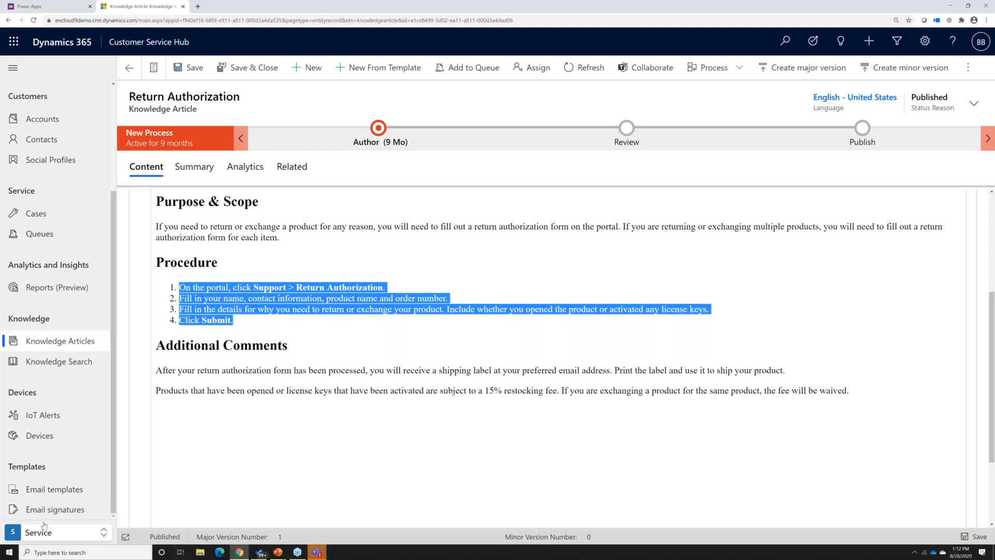
pyautogui.click(104, 534)
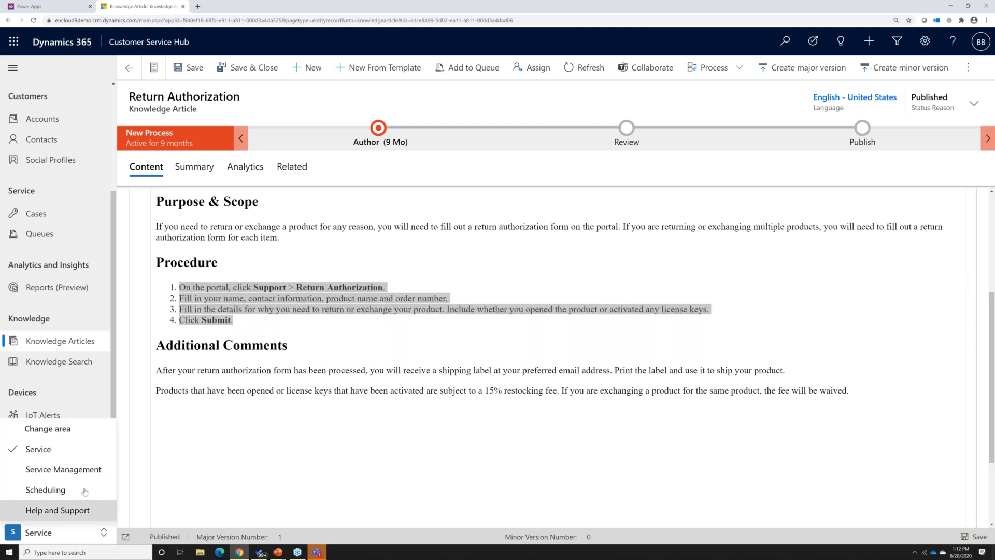
pyautogui.click(80, 470)
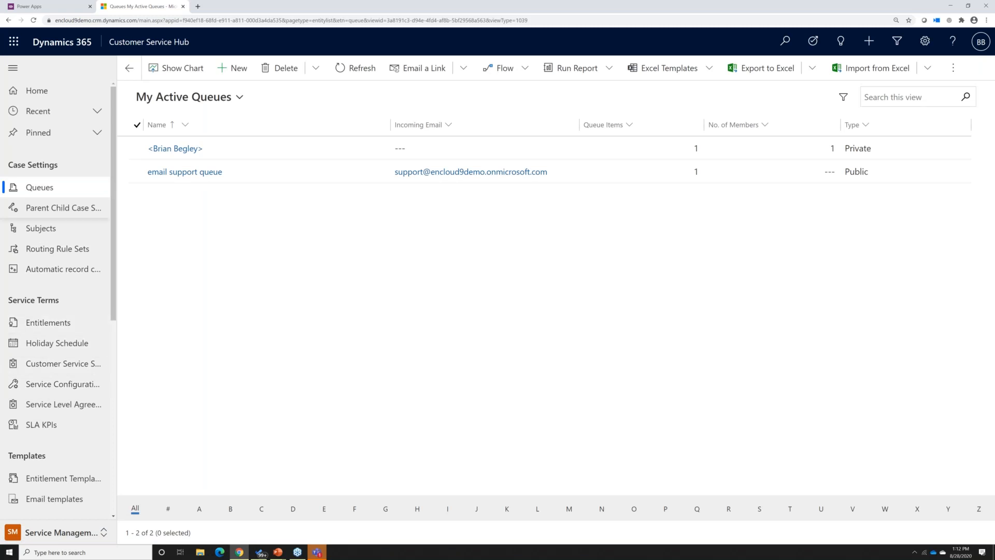
pyautogui.click(19, 324)
pyautogui.scroll(-7, 57, 327)
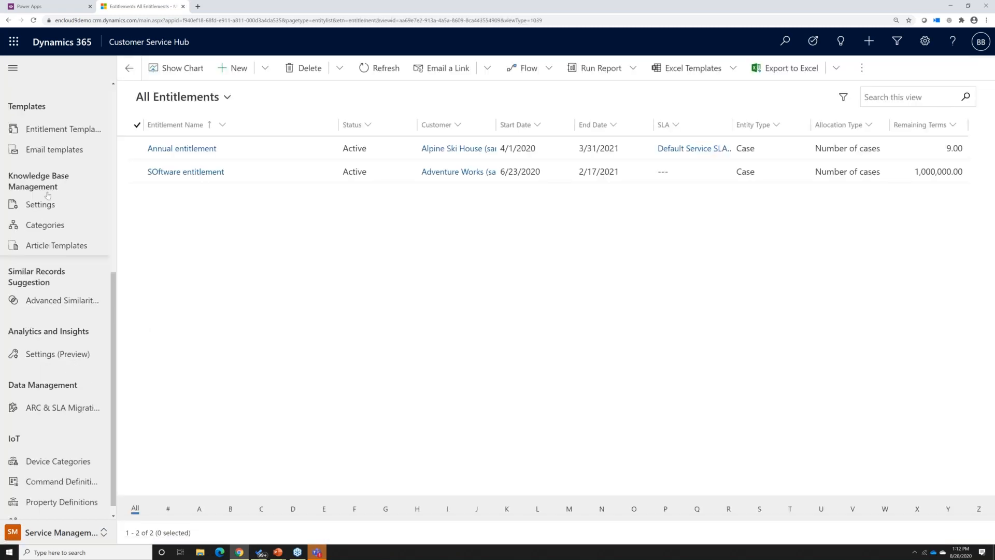
# Open the SOftware entitlement record and highlight its Contacts section heading.
pyautogui.click(267, 180)
pyautogui.click(268, 180)
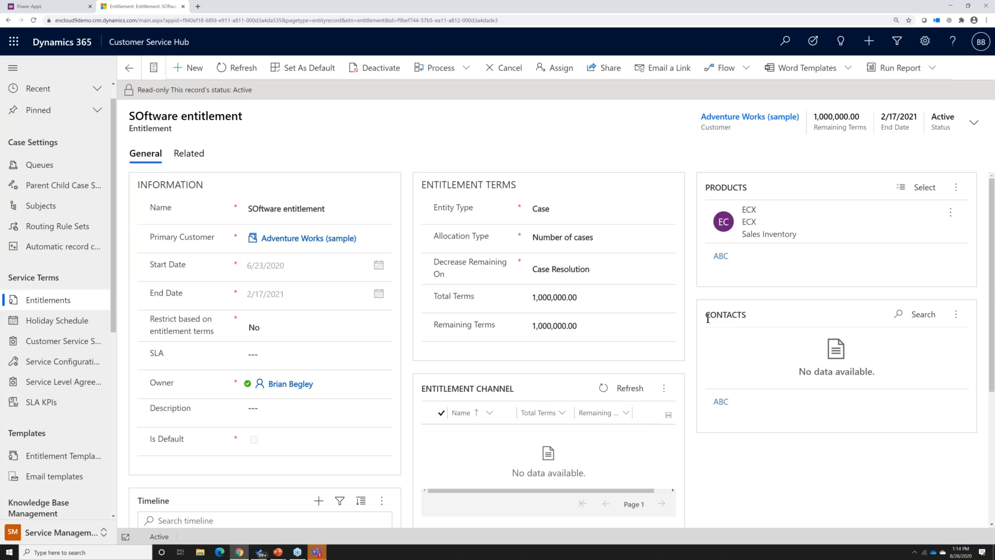
pyautogui.moveTo(705, 315); pyautogui.dragTo(753, 321)
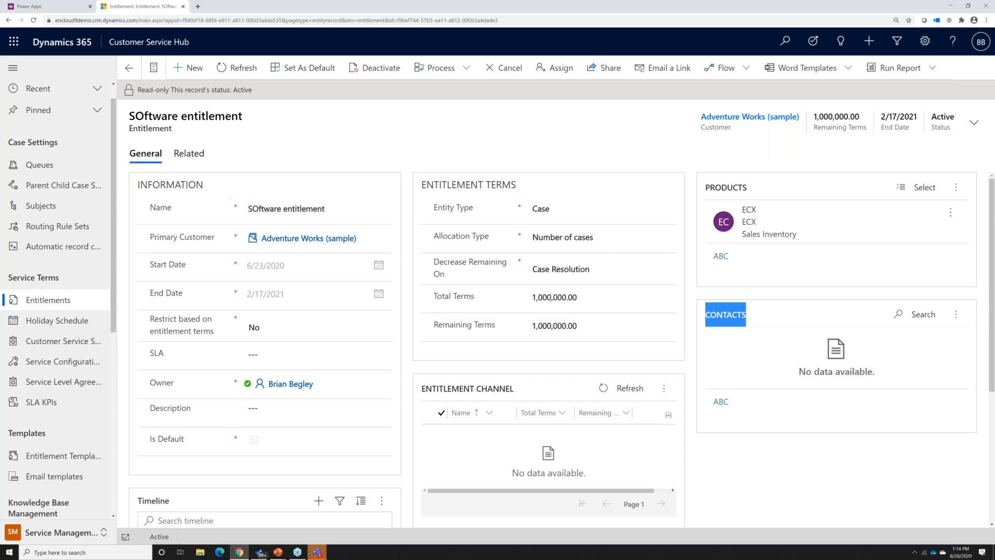
# Return to the entitlements list and open the Annual entitlement record.
pyautogui.click(47, 300)
pyautogui.click(177, 149)
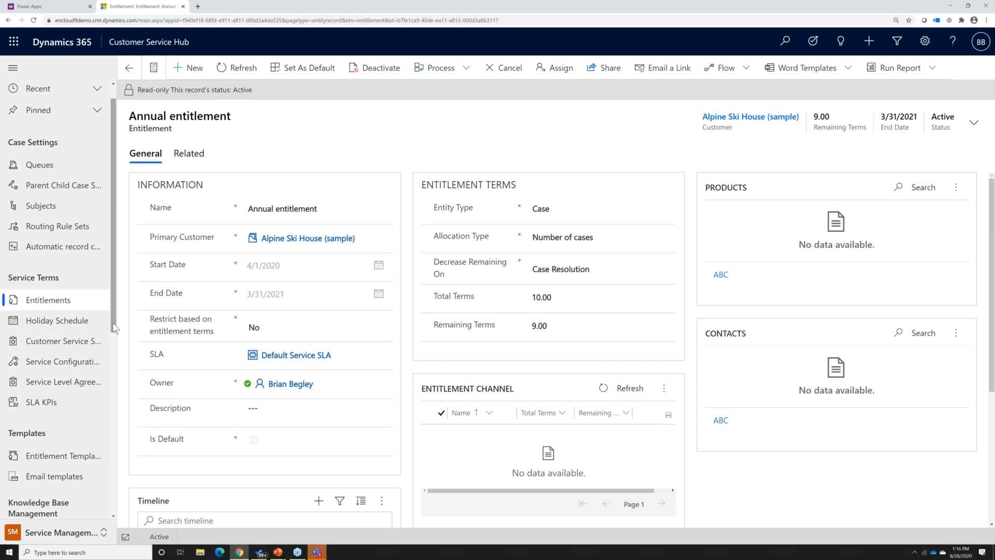
# Switch back to the Service area, open the Alpine Ski House (sample) account and display its recent cases.
pyautogui.click(103, 534)
pyautogui.click(46, 451)
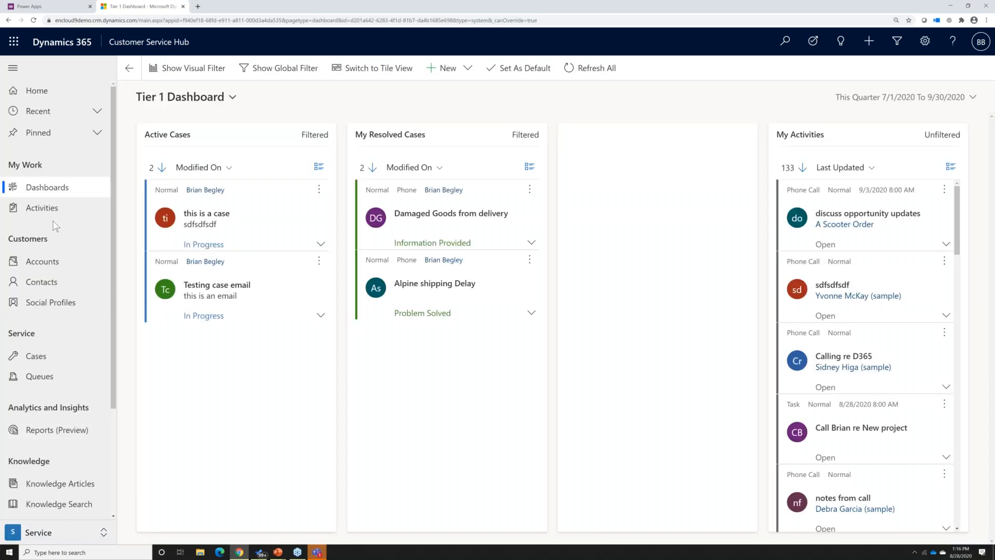
pyautogui.click(38, 266)
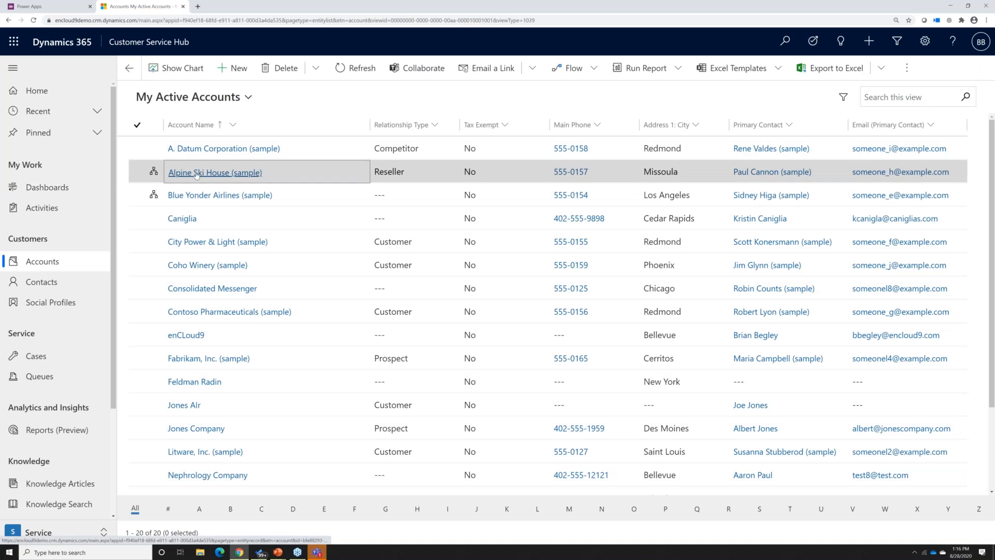
pyautogui.click(202, 172)
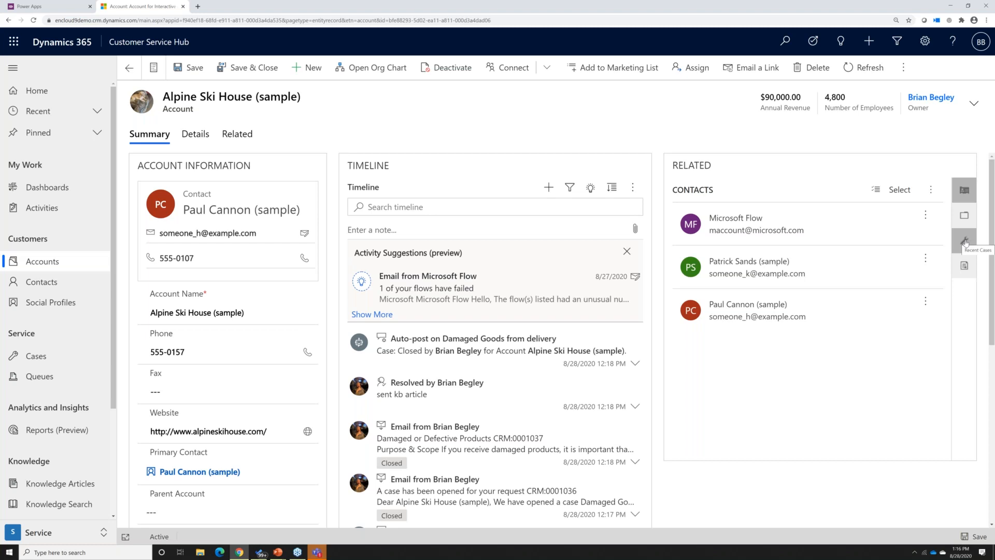
pyautogui.click(965, 242)
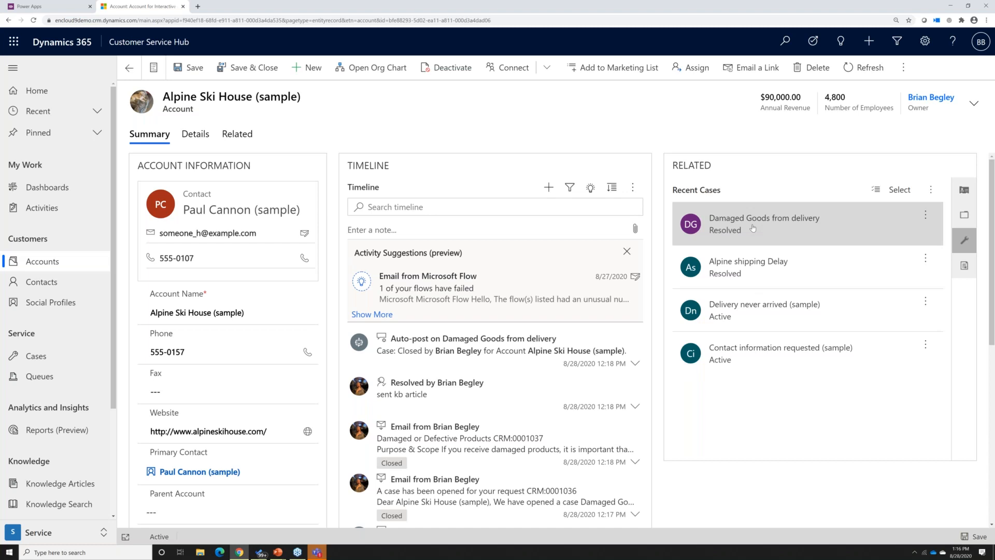
# Start a new case from the account's recent cases and title it "Late Delivery of Products".
pyautogui.click(931, 192)
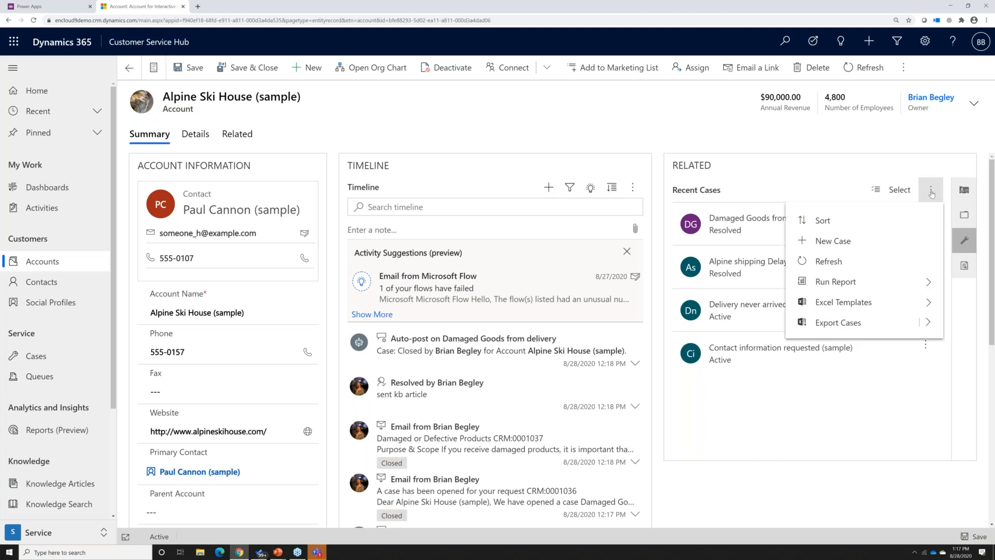
pyautogui.click(802, 242)
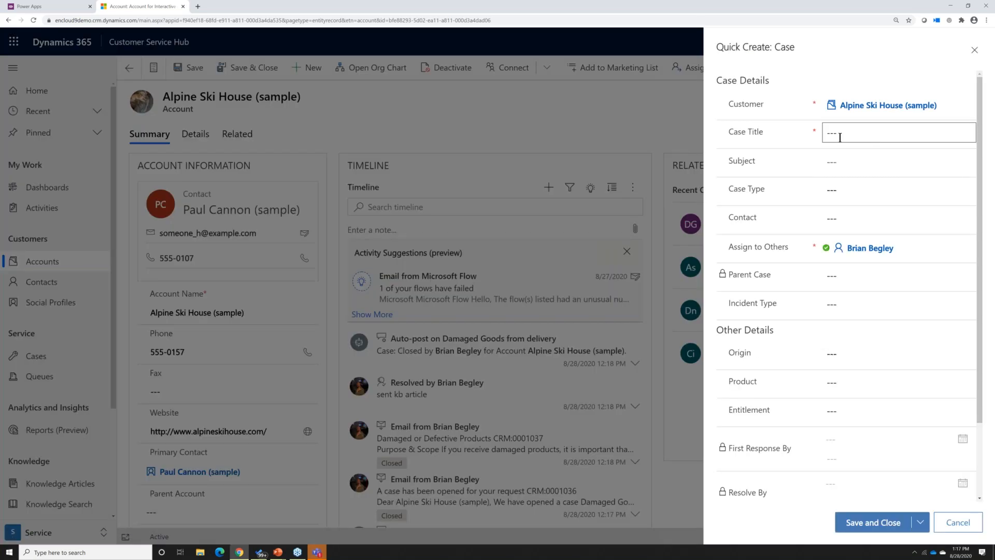
pyautogui.click(856, 132)
pyautogui.write('Late')
pyautogui.hotkey('ctrl', 'shift', 'd')
pyautogui.write('eli')
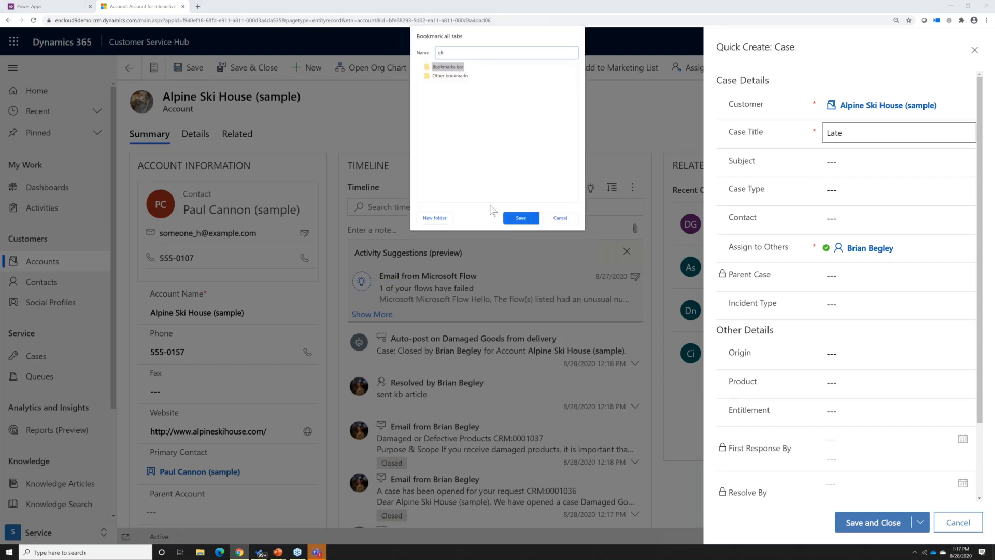
pyautogui.click(562, 217)
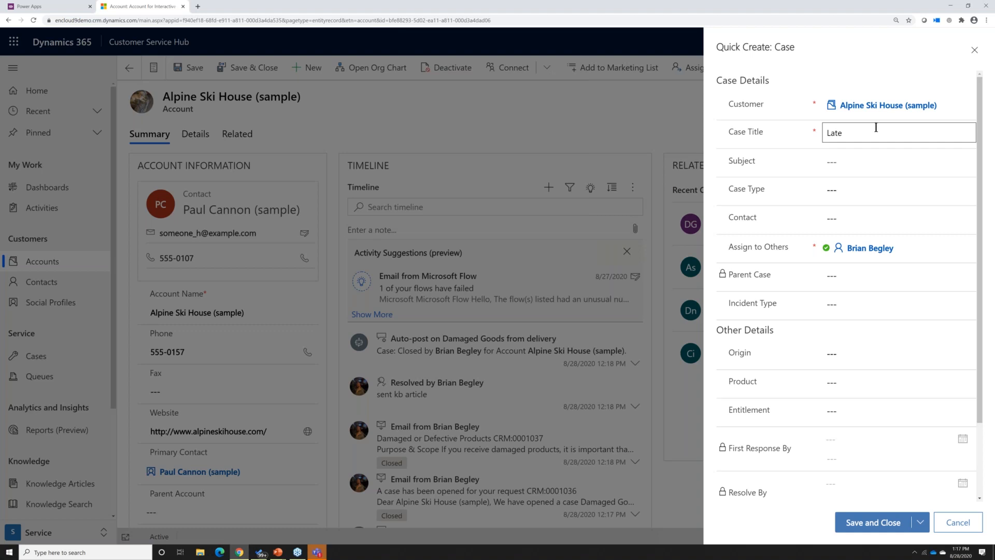
pyautogui.write('Delivery of Products')
pyautogui.press('Tab')
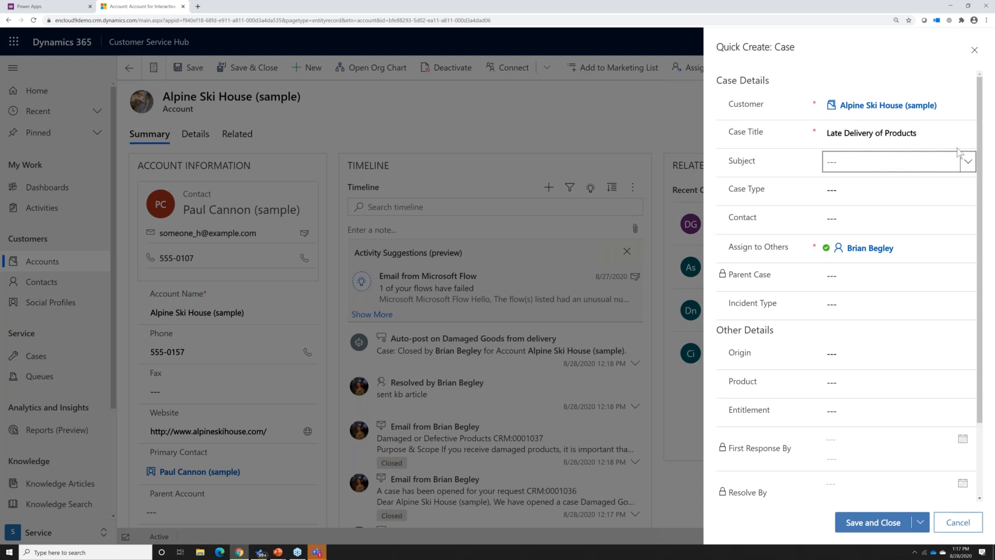
# Set the new case's subject to Delivery under Service and its case type to Question.
pyautogui.click(968, 162)
pyautogui.click(840, 230)
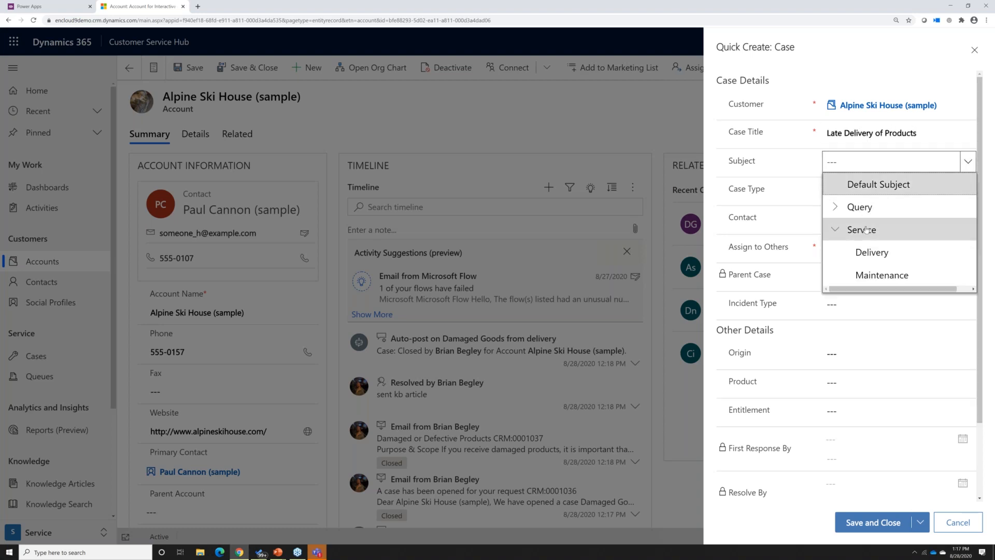
pyautogui.click(875, 258)
pyautogui.click(967, 190)
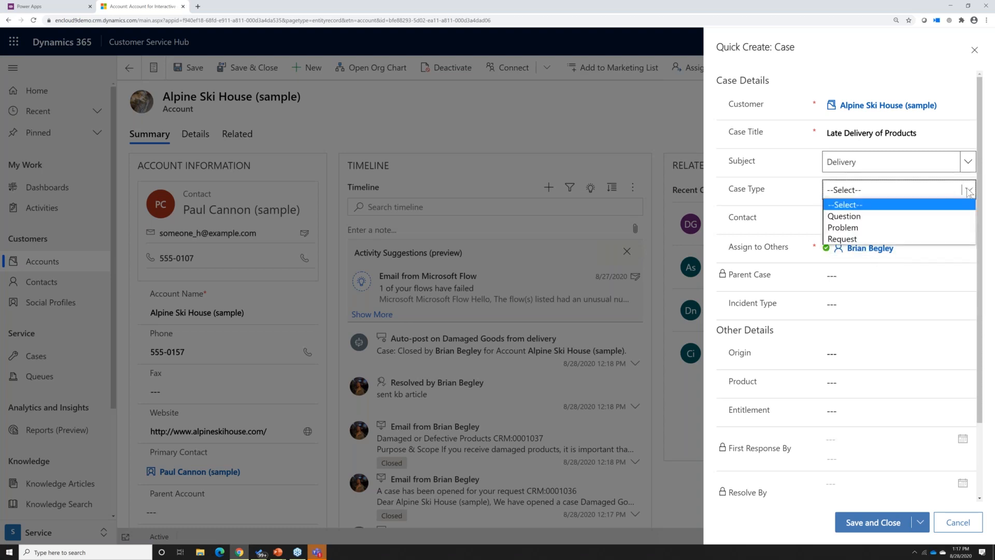
pyautogui.click(843, 217)
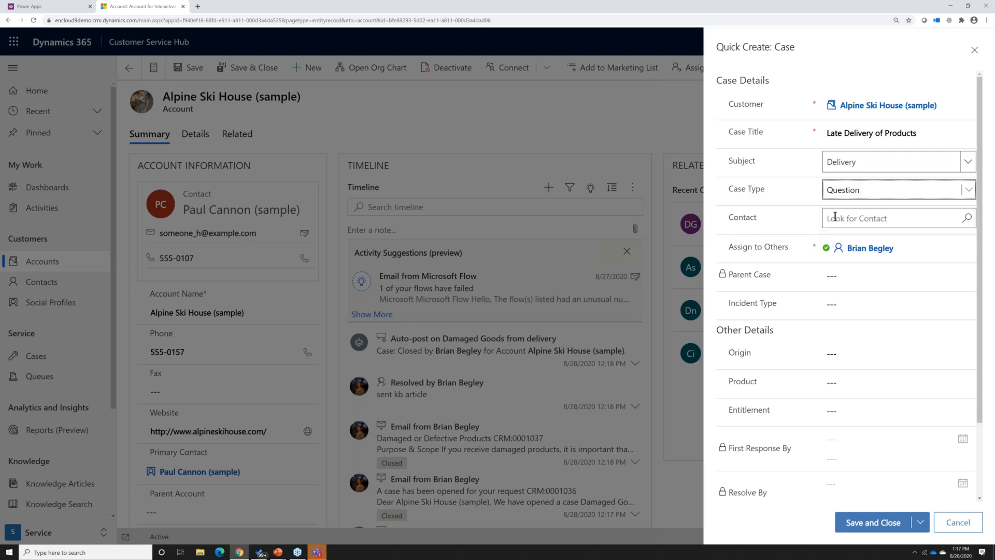
# Search the case's contact lookup for "alpine" and choose the second Alpine Ski House (sample) contact.
pyautogui.click(967, 222)
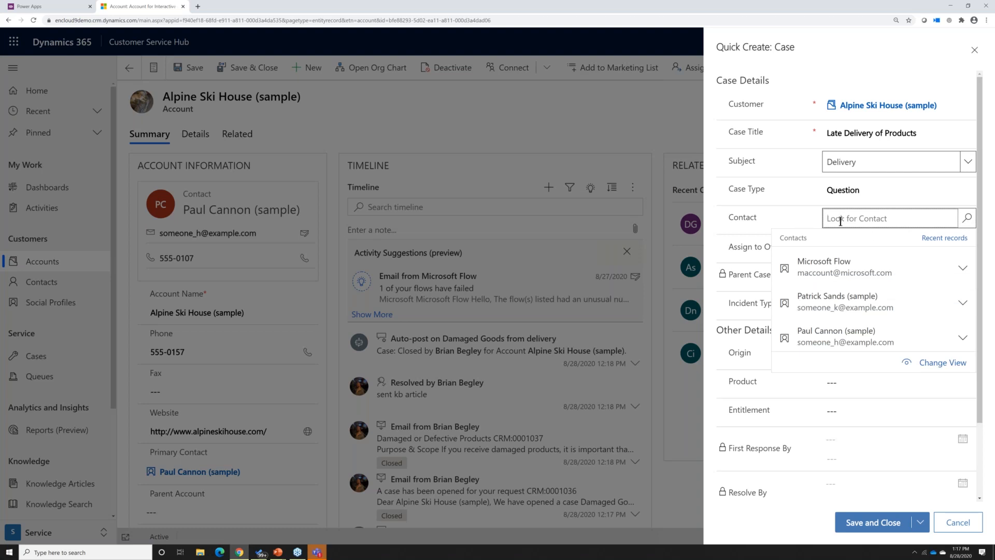
pyautogui.write('alpine')
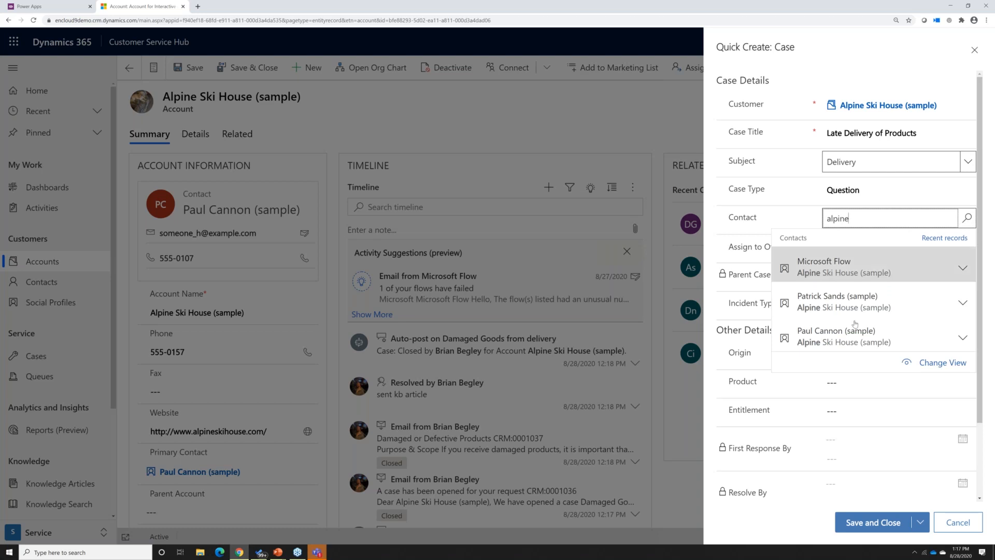
pyautogui.click(834, 307)
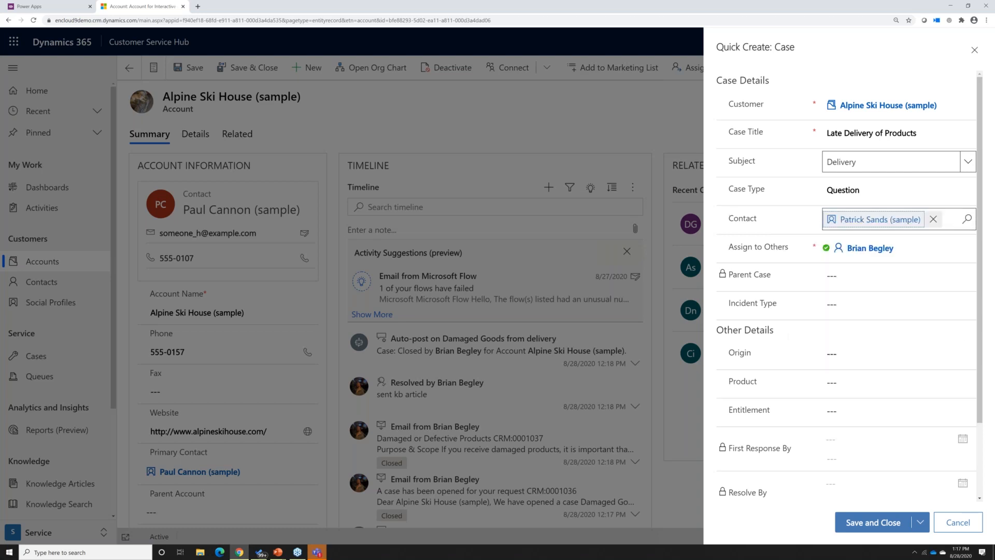
# Set the case origin to Phone, leave the incident type empty, and save and close the new case.
pyautogui.click(876, 306)
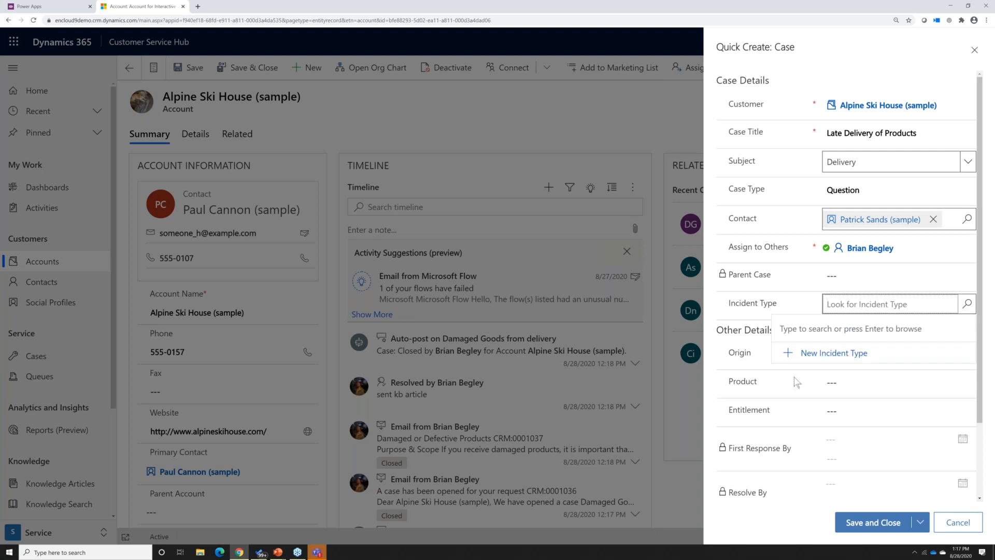
pyautogui.click(753, 367)
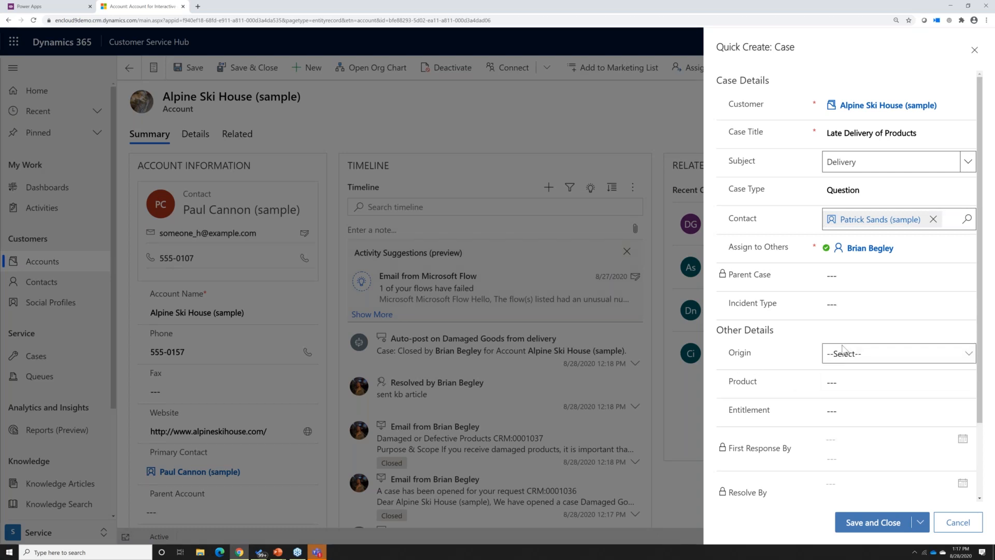
pyautogui.click(967, 357)
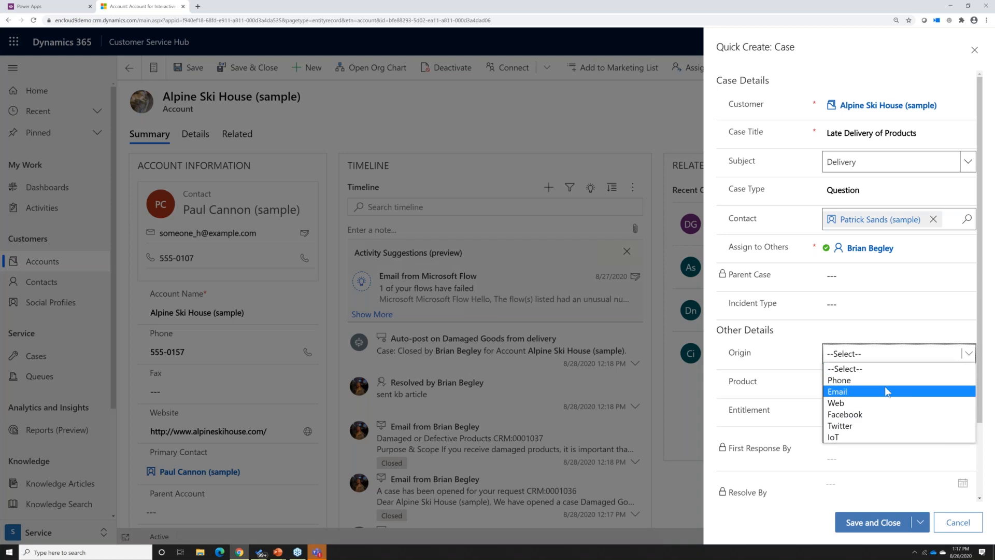
pyautogui.click(881, 380)
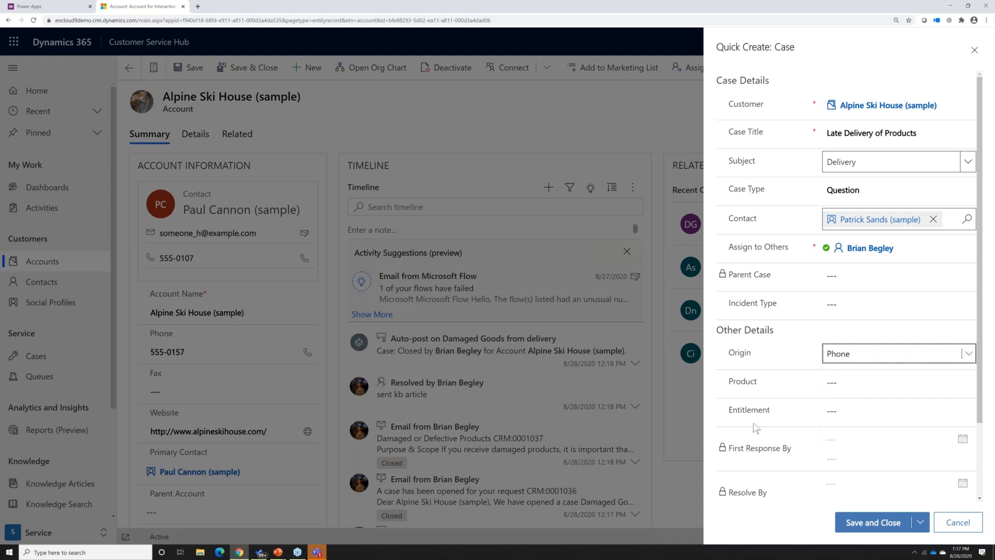
pyautogui.click(866, 525)
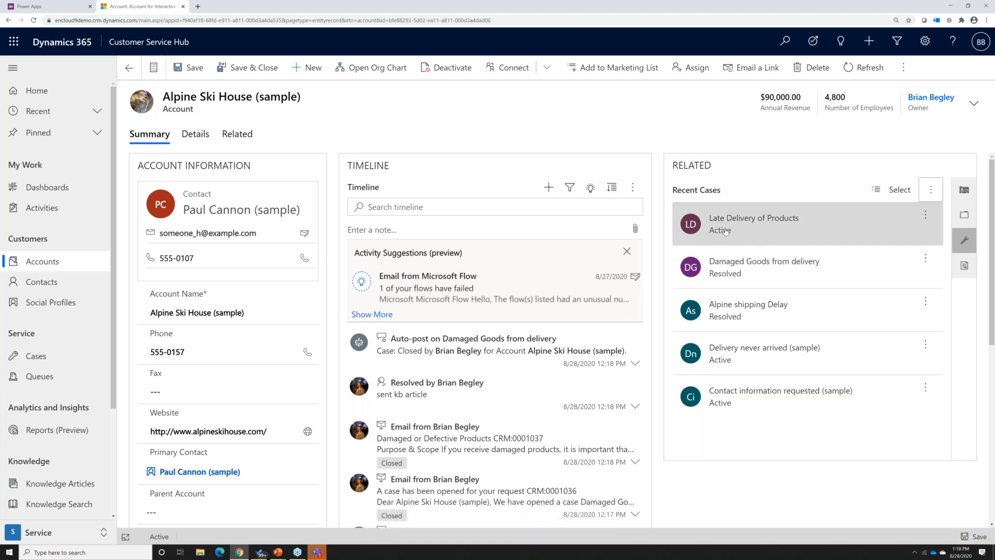
pyautogui.click(723, 230)
pyautogui.doubleClick(722, 230)
pyautogui.click(928, 220)
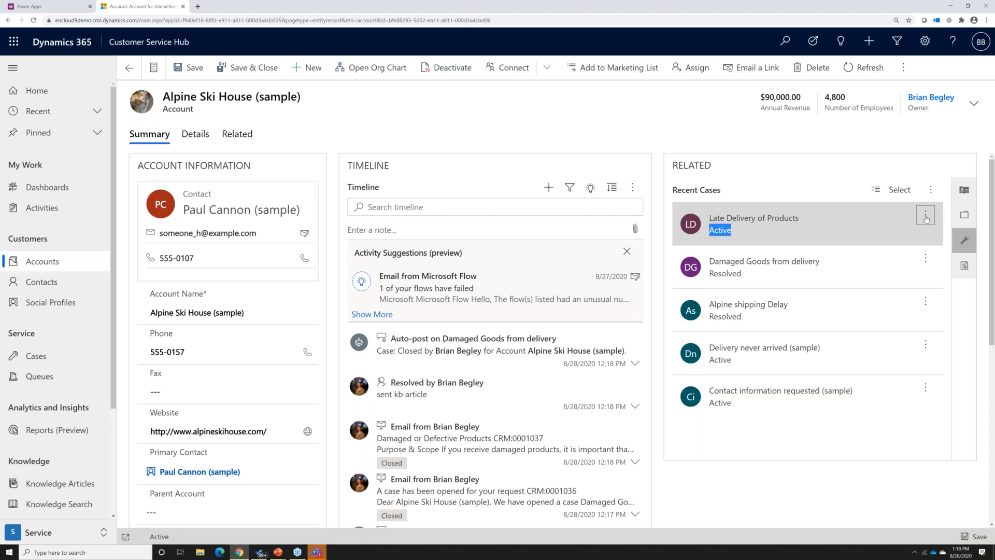
pyautogui.click(927, 217)
pyautogui.click(901, 378)
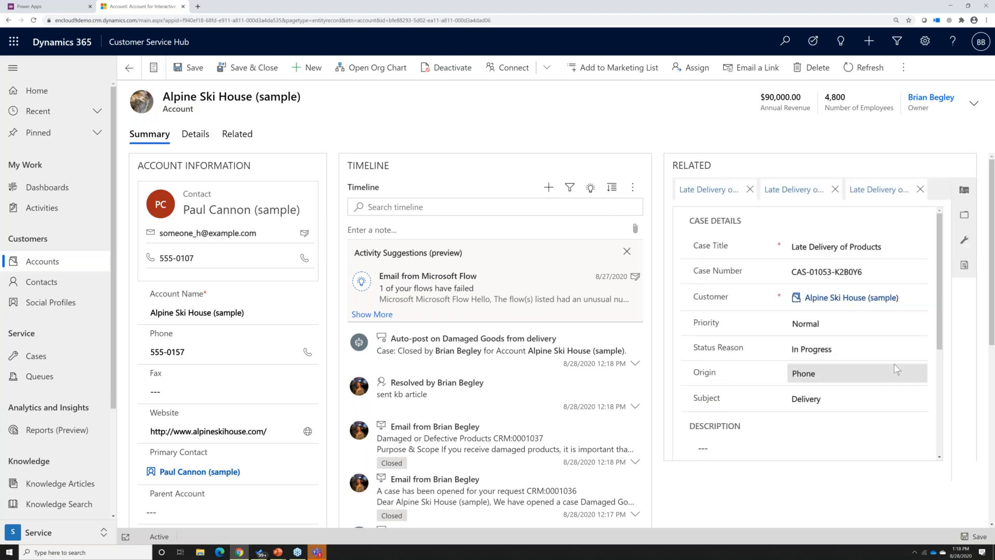
pyautogui.click(750, 190)
pyautogui.click(750, 189)
pyautogui.click(750, 190)
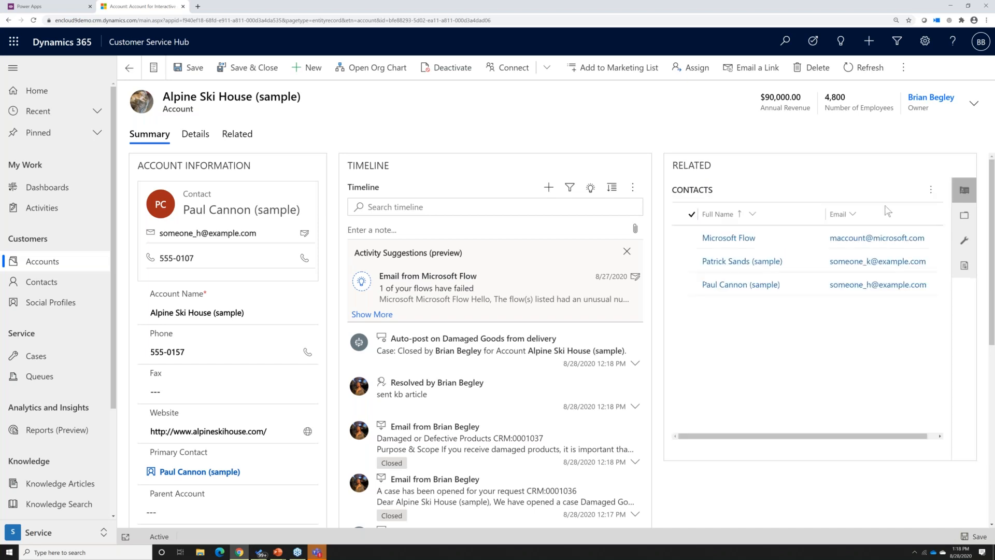
# Display the account's recent cases again and open the full record of the Late Delivery of Products case.
pyautogui.click(964, 240)
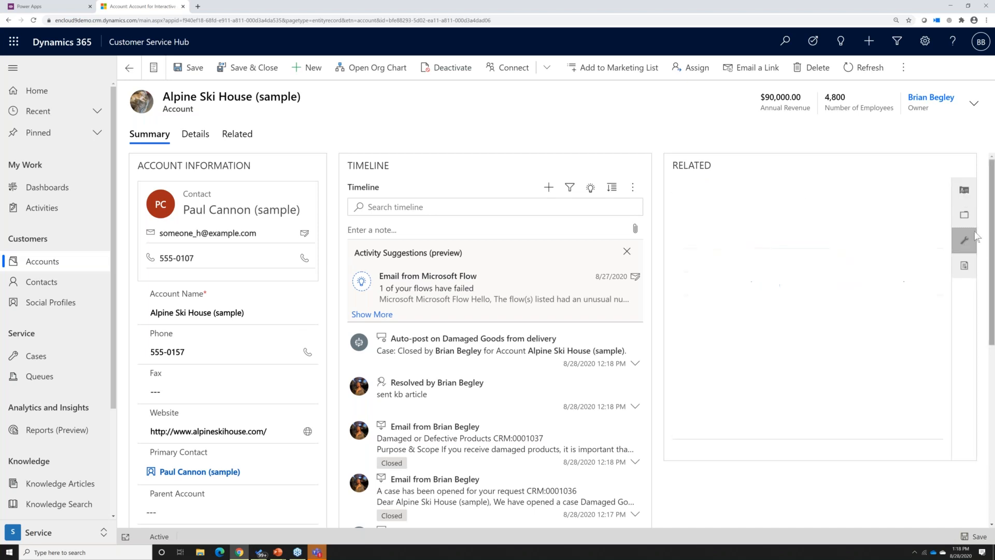
pyautogui.click(691, 242)
pyautogui.click(900, 190)
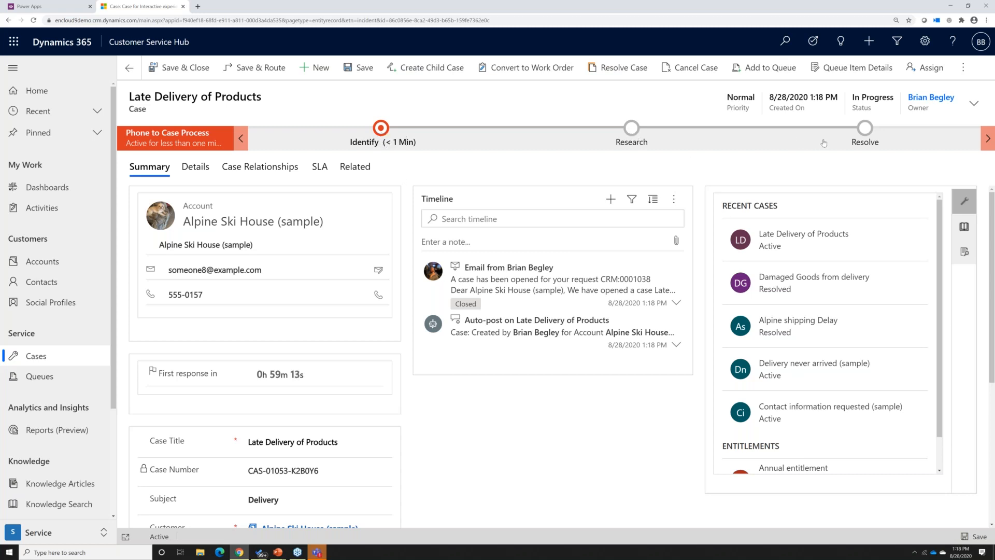
# Advance the case's Phone to Case Process through Identify and Research to the Resolve stage.
pyautogui.click(382, 136)
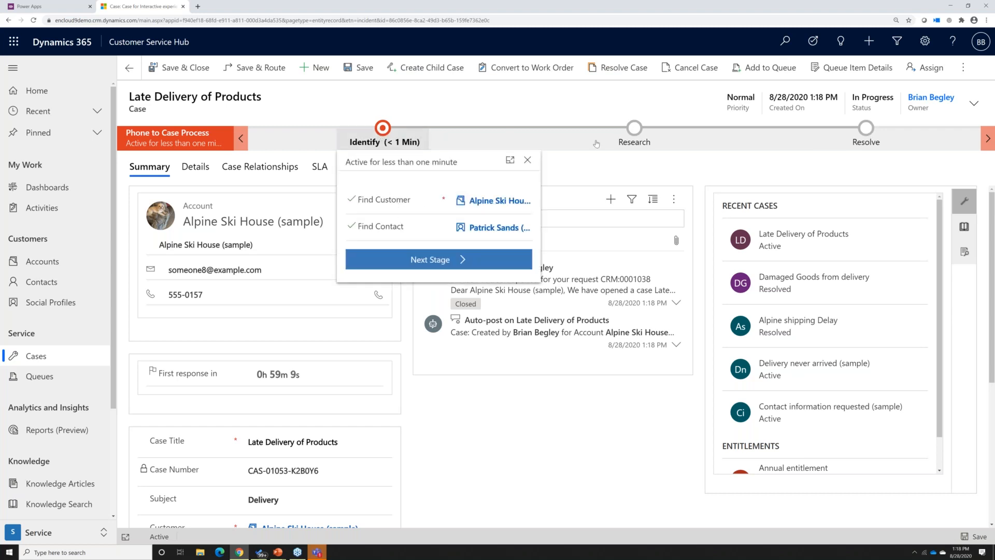
pyautogui.click(424, 267)
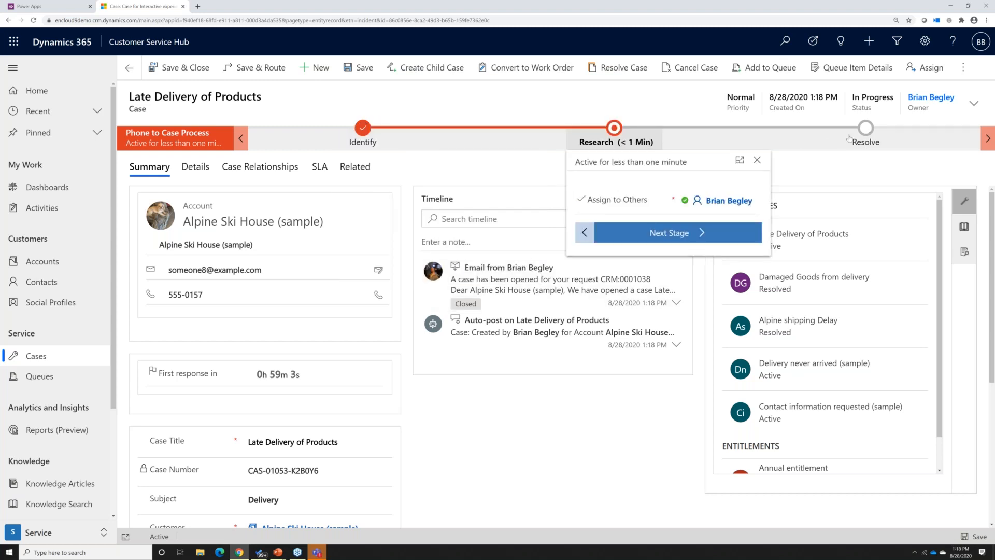
pyautogui.click(656, 238)
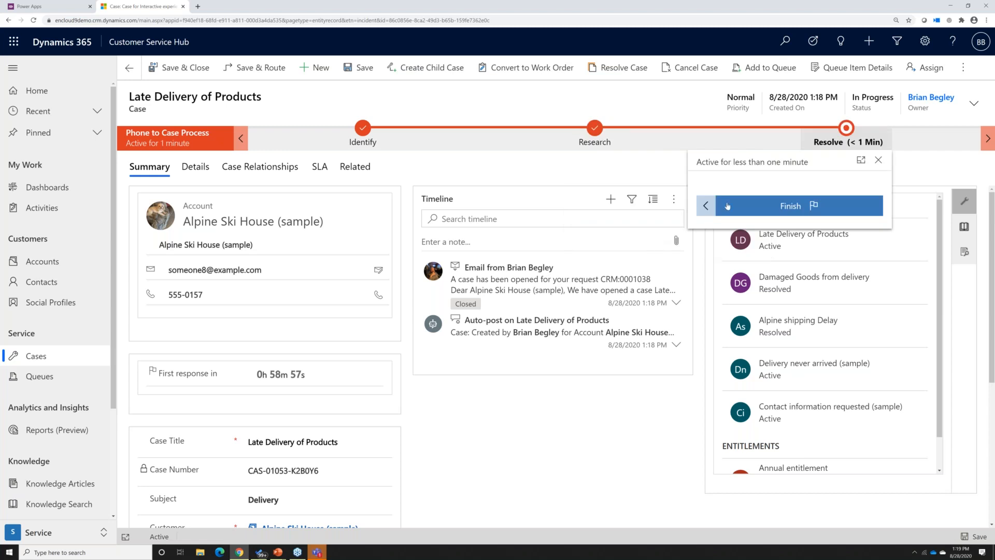
pyautogui.click(547, 165)
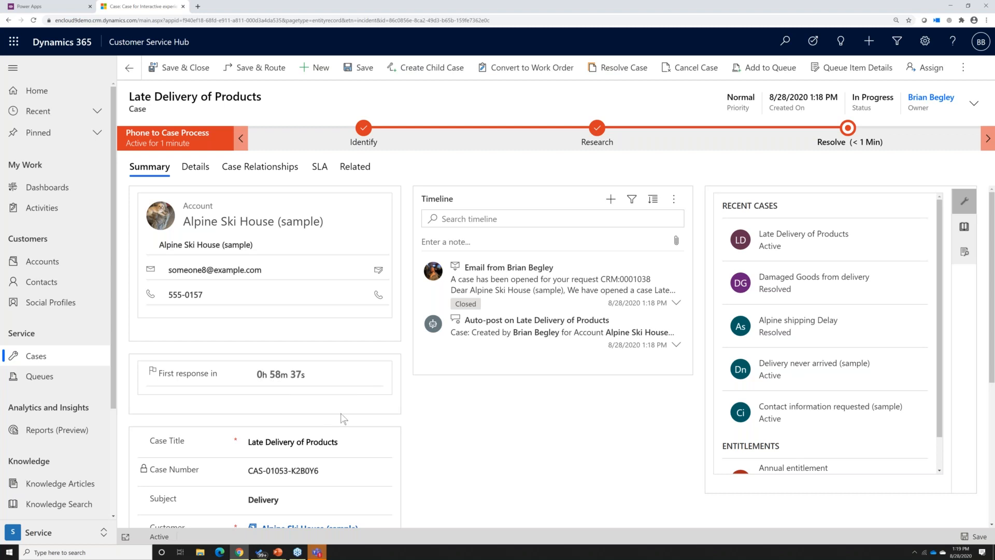
# Add a phone call activity to the case timeline with subject "fsdfsdsd" and call notes "sdfsdfsdf", and save it.
pyautogui.scroll(-3, 342, 419)
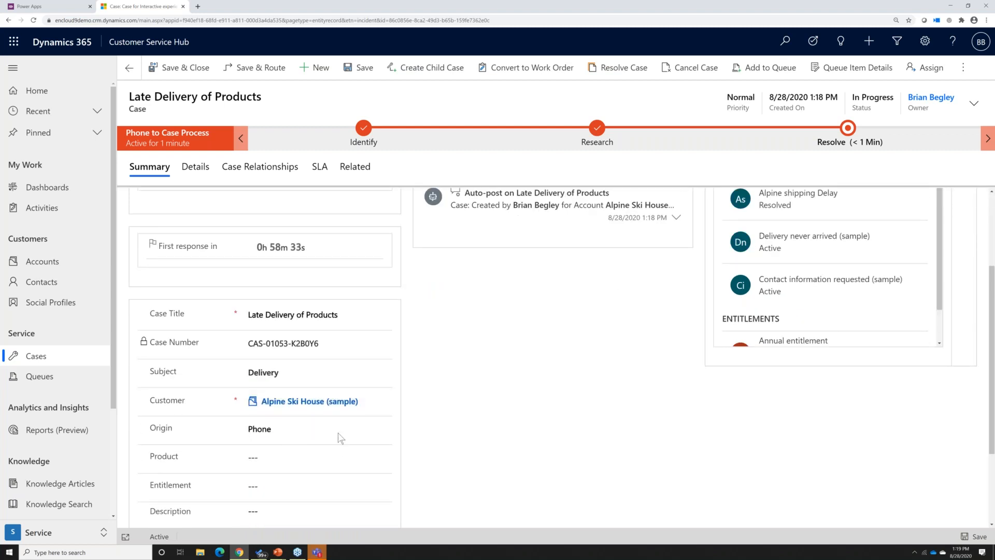
pyautogui.scroll(3, 496, 381)
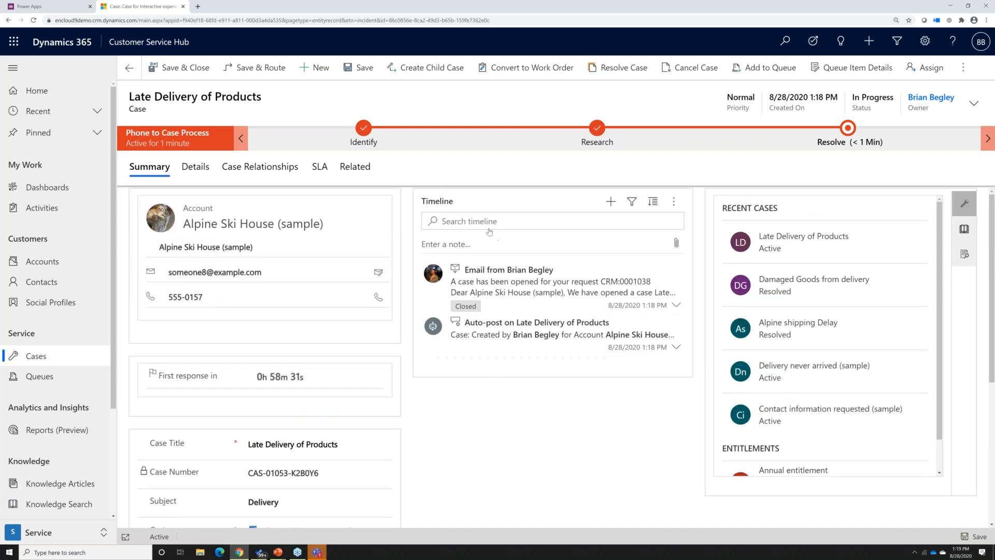
pyautogui.click(609, 203)
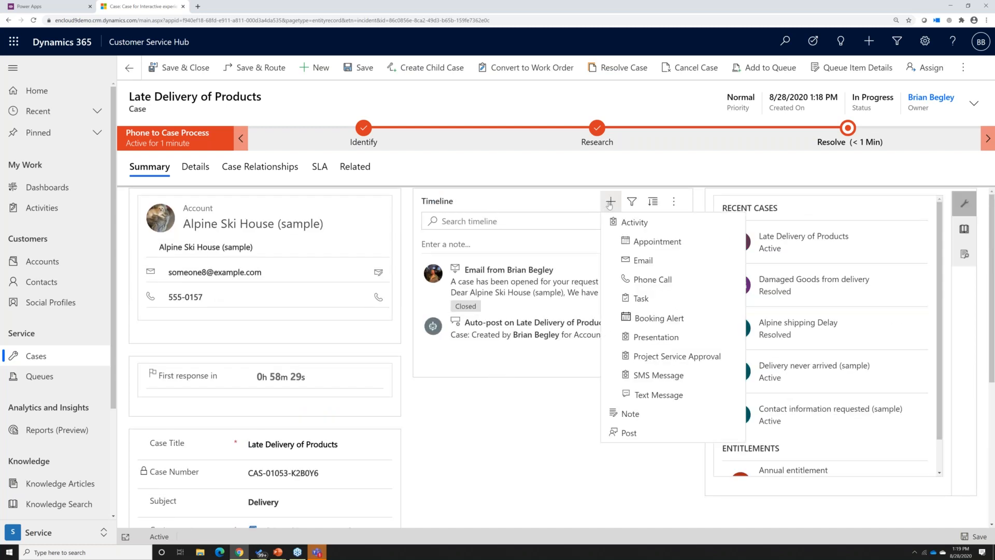
pyautogui.click(626, 281)
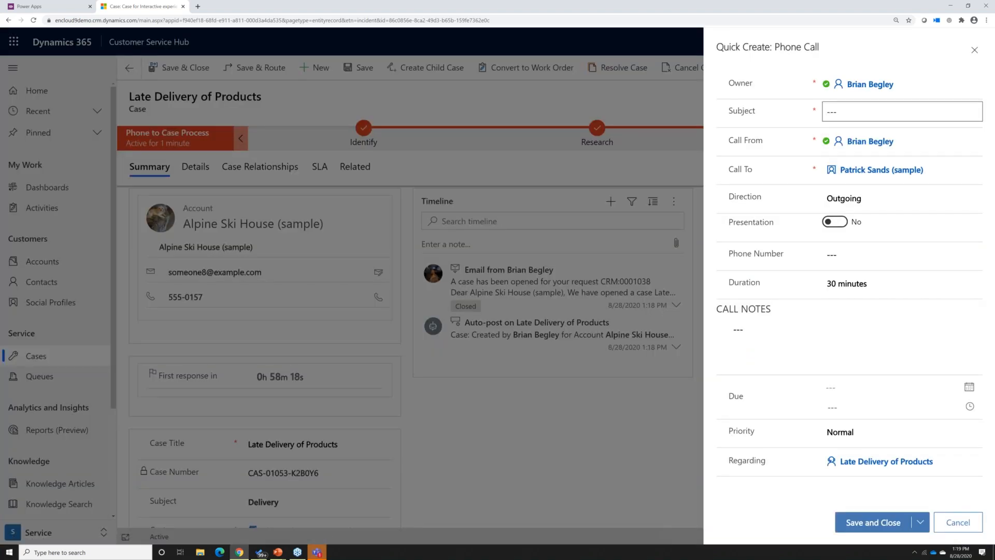
pyautogui.click(887, 114)
pyautogui.write('fsdfsd')
pyautogui.click(793, 351)
pyautogui.write('sdfsdfsdf')
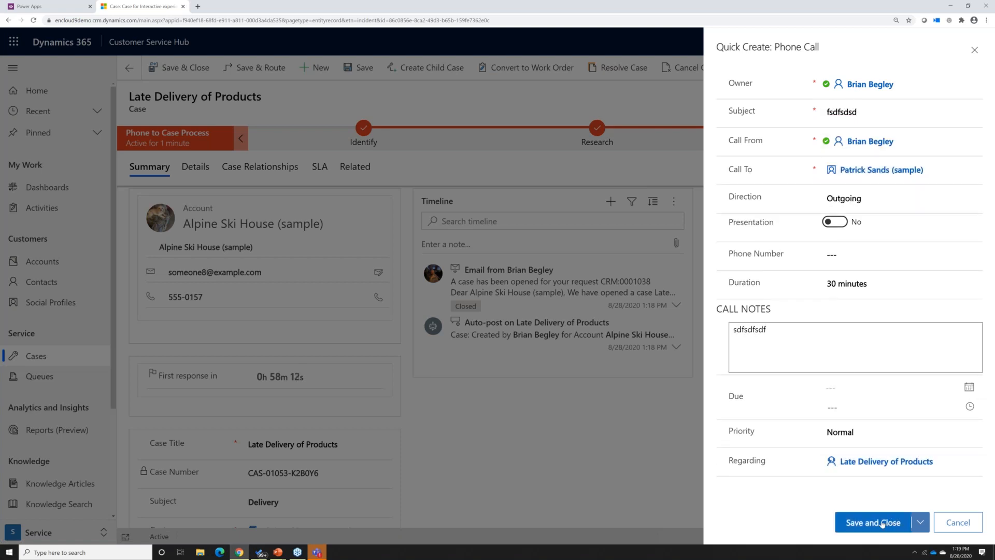
pyautogui.click(881, 523)
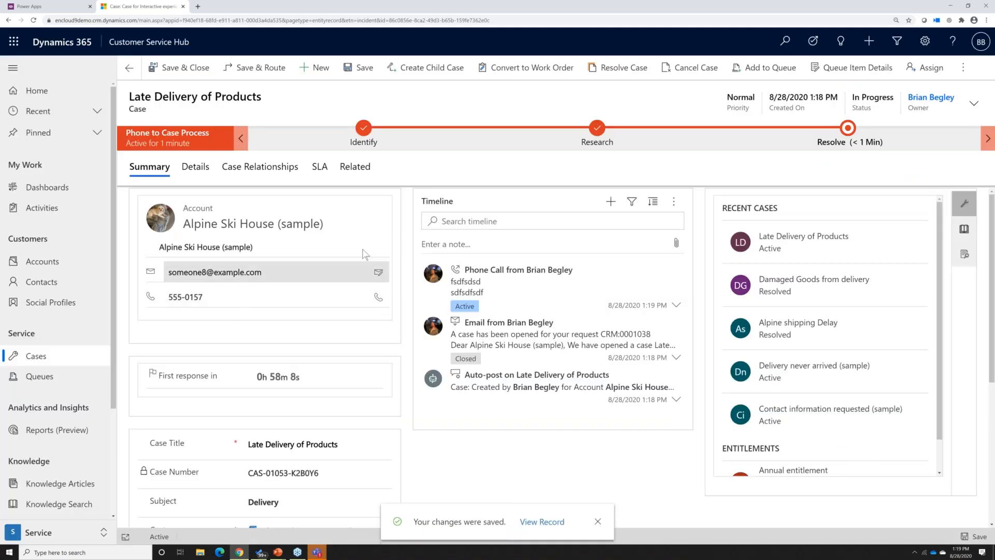
# Close the timeline's phone call activity with state Completed and status Made.
pyautogui.moveTo(465, 302)
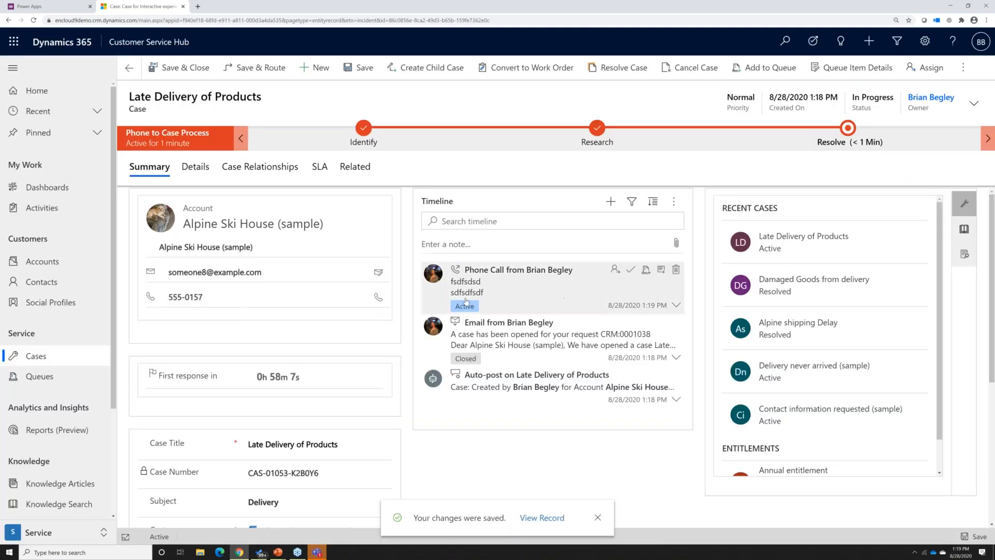
pyautogui.click(629, 272)
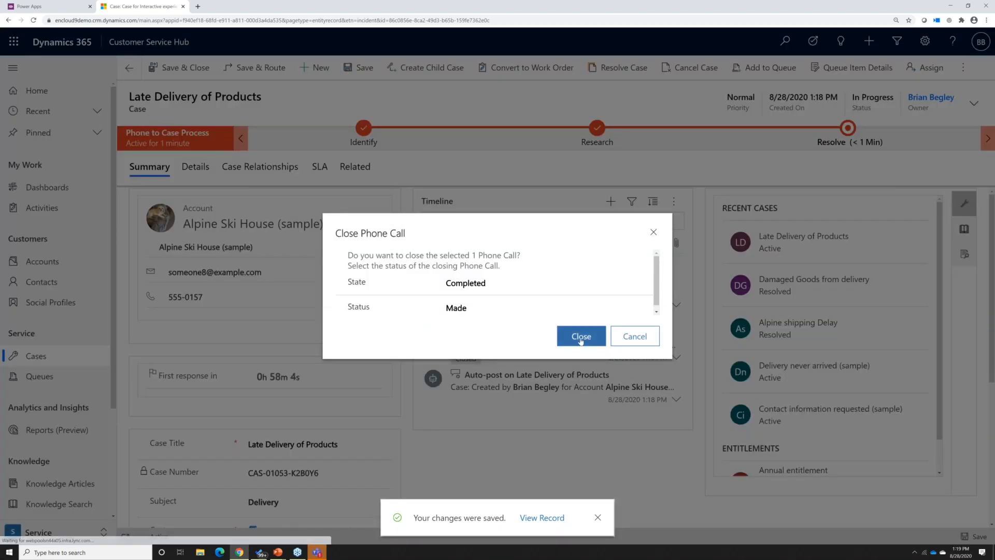
pyautogui.click(581, 336)
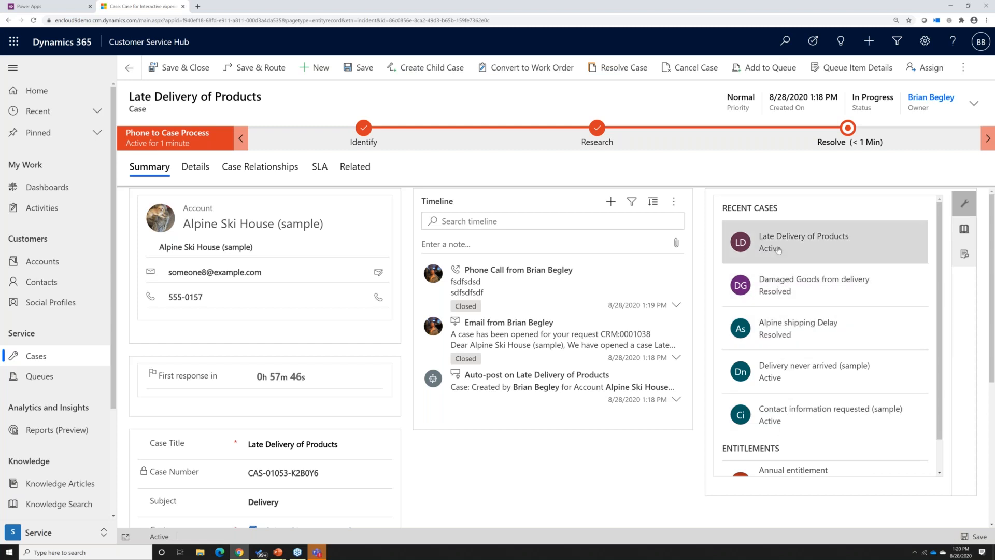
# Display the knowledge articles suggested for the Late Delivery of Products case and look through the list.
pyautogui.click(967, 231)
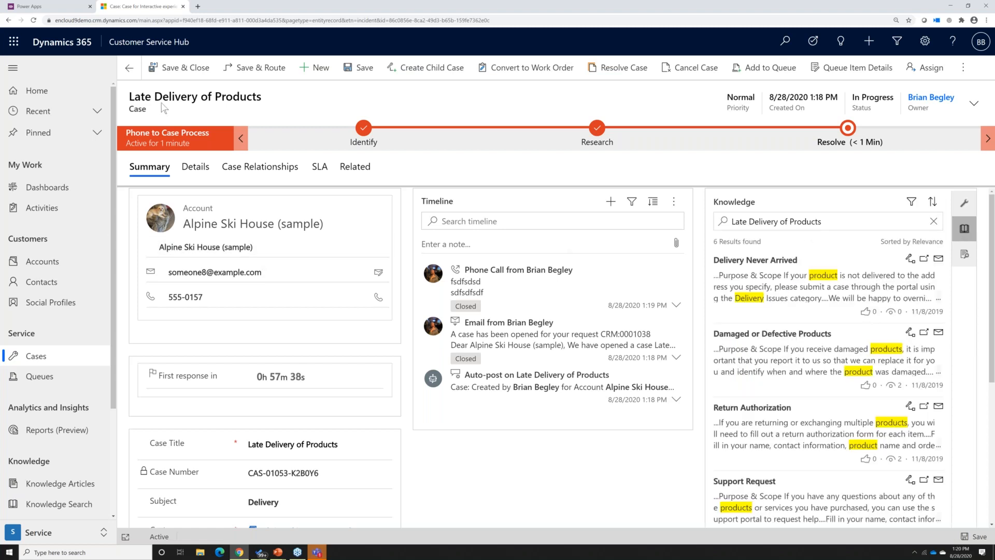
pyautogui.moveTo(134, 97); pyautogui.dragTo(253, 96)
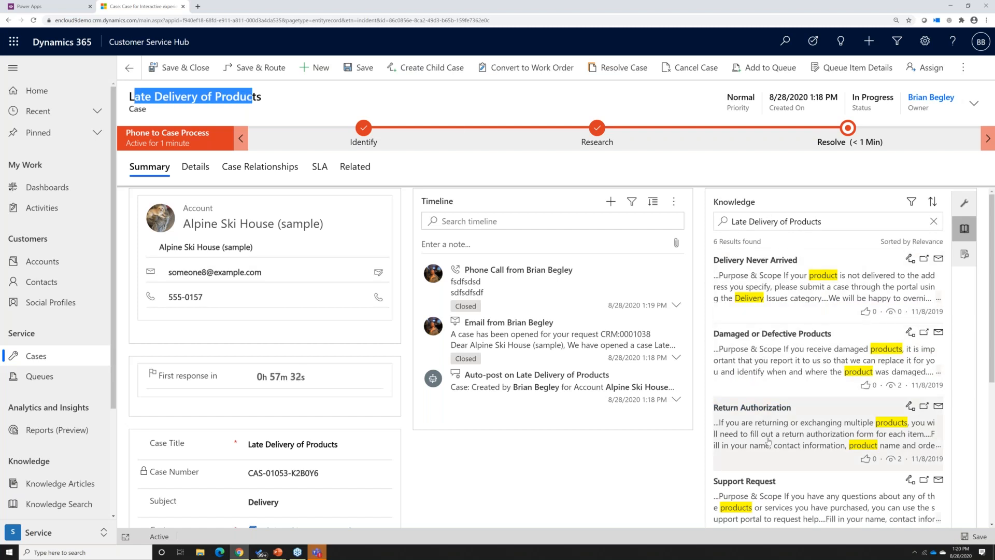
pyautogui.scroll(-1, 778, 446)
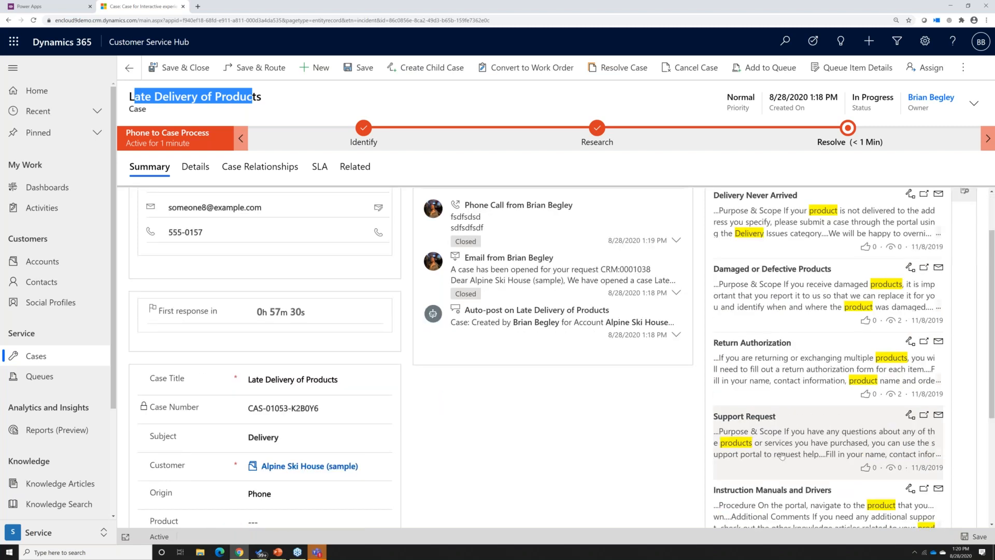
pyautogui.scroll(-1, 782, 455)
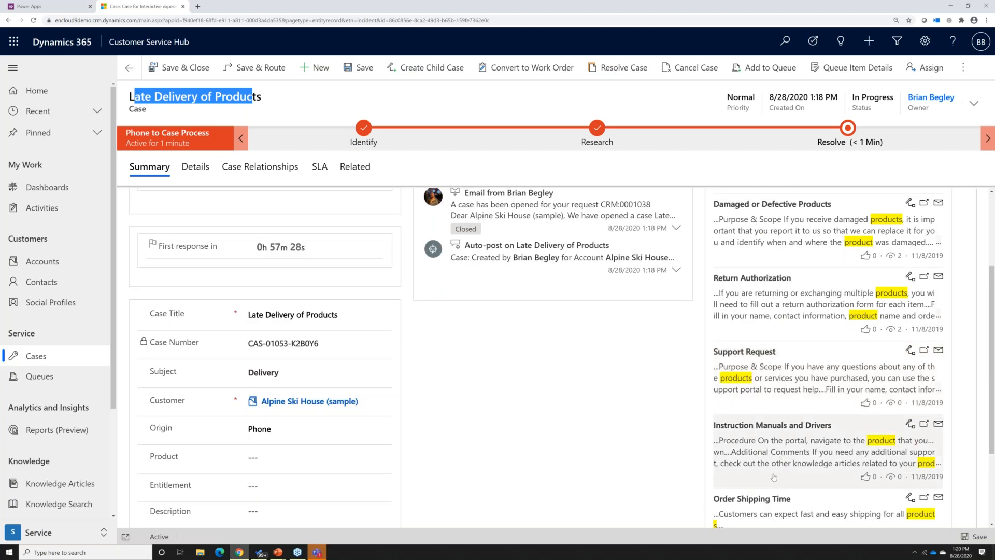
pyautogui.scroll(2, 774, 477)
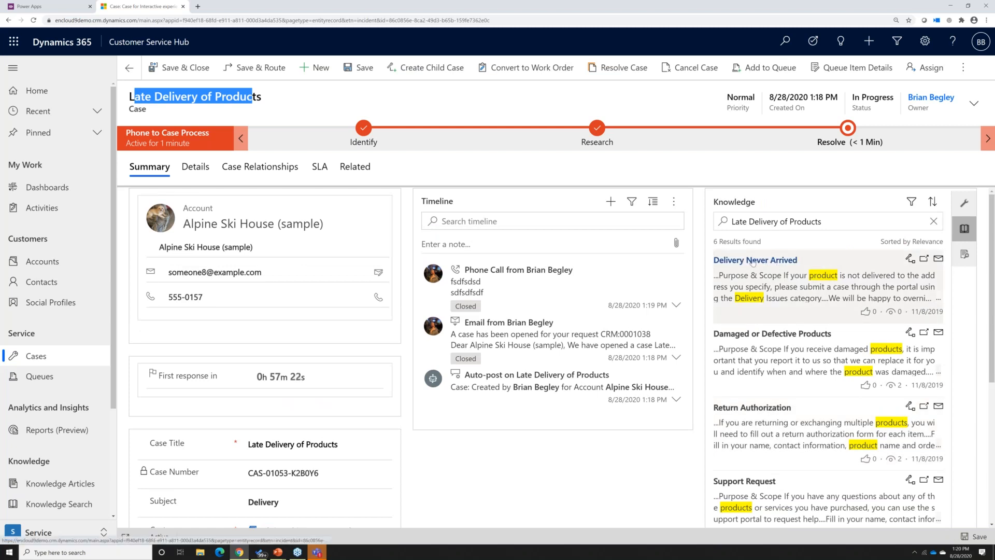
# Open the Delivery Never Arrived knowledge article, read it through and rate it as helpful.
pyautogui.click(753, 260)
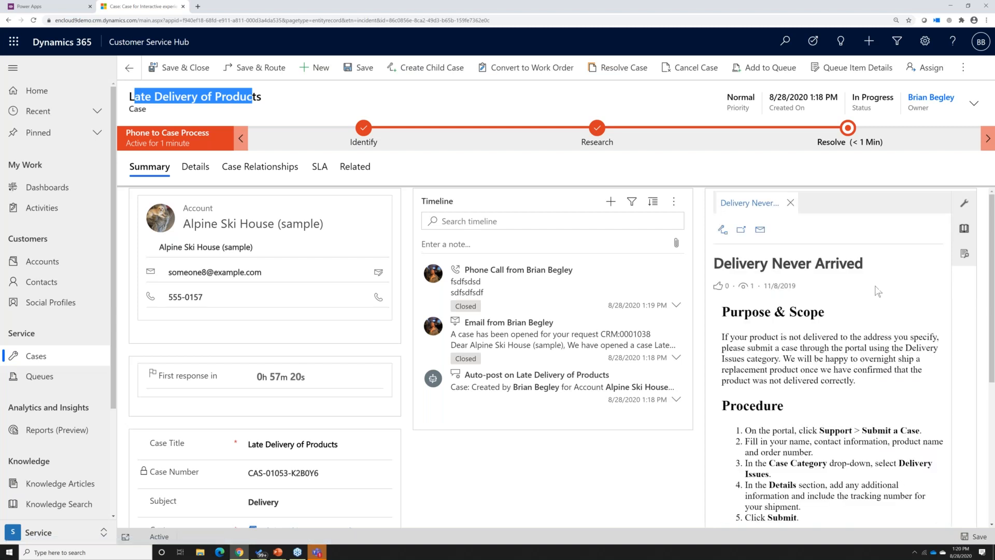
pyautogui.scroll(-2, 875, 291)
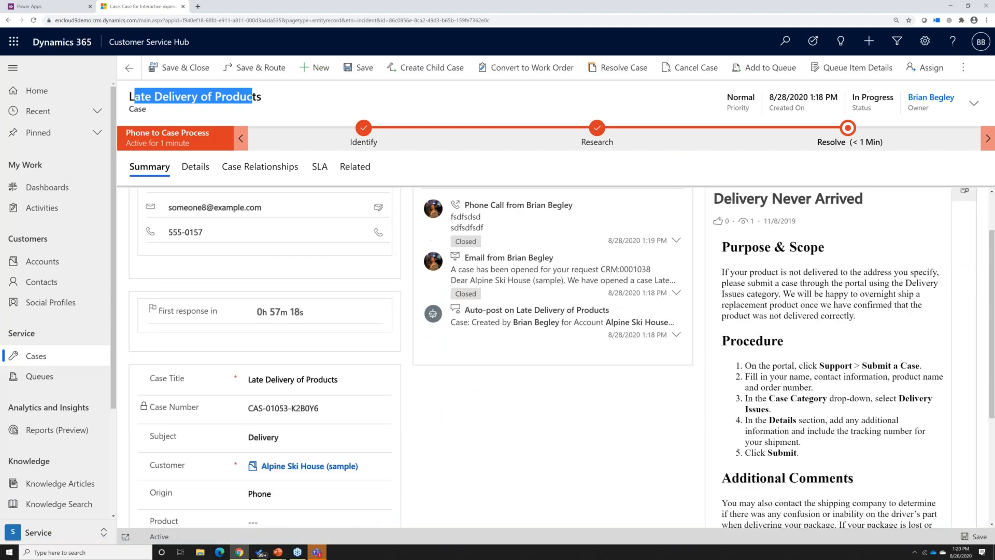
pyautogui.scroll(-1, 868, 286)
pyautogui.scroll(-1, 869, 286)
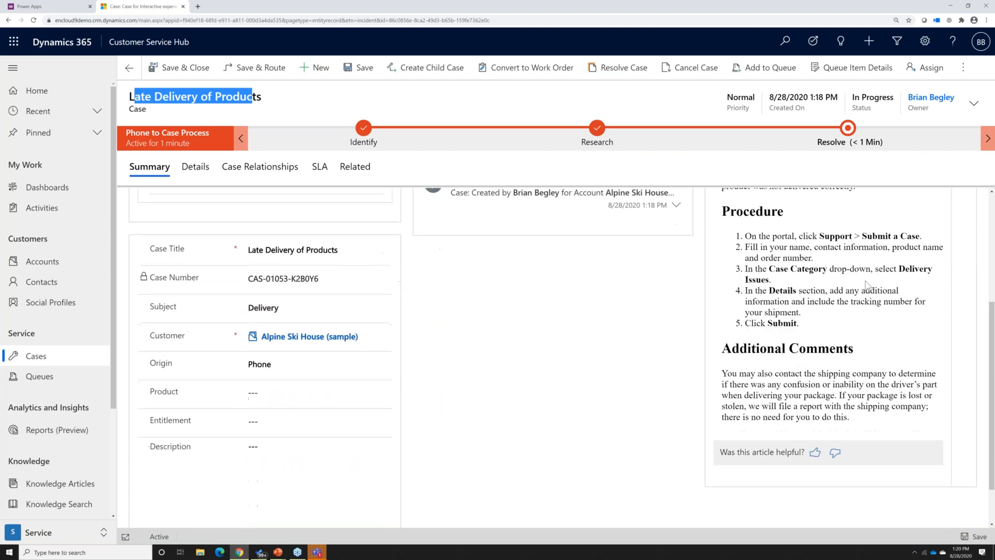
pyautogui.scroll(-1, 865, 284)
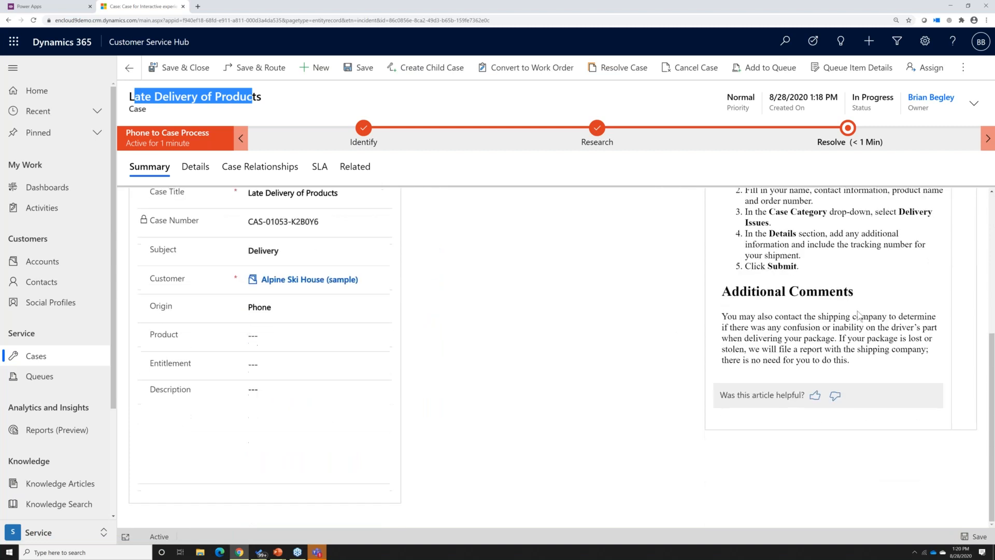
pyautogui.click(816, 396)
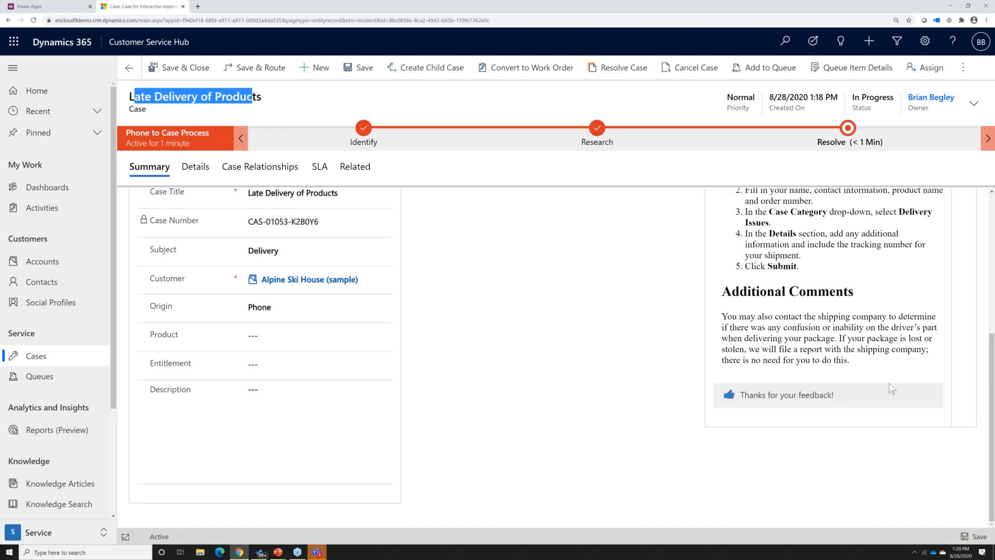
# Link the Delivery Never Arrived article to the case and email its content to Alpine Ski House (sample).
pyautogui.scroll(5, 892, 389)
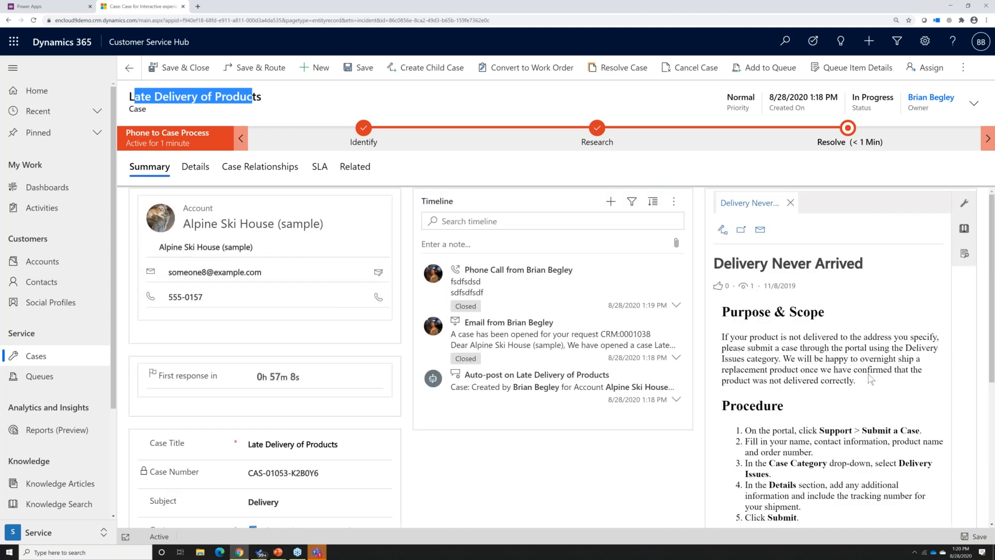
pyautogui.click(722, 232)
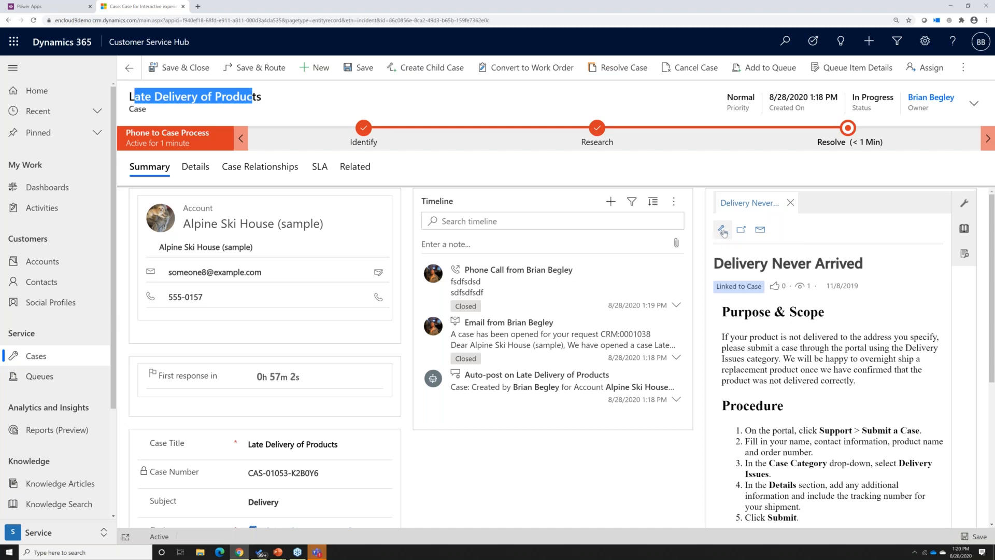
pyautogui.moveTo(740, 291)
pyautogui.click(758, 232)
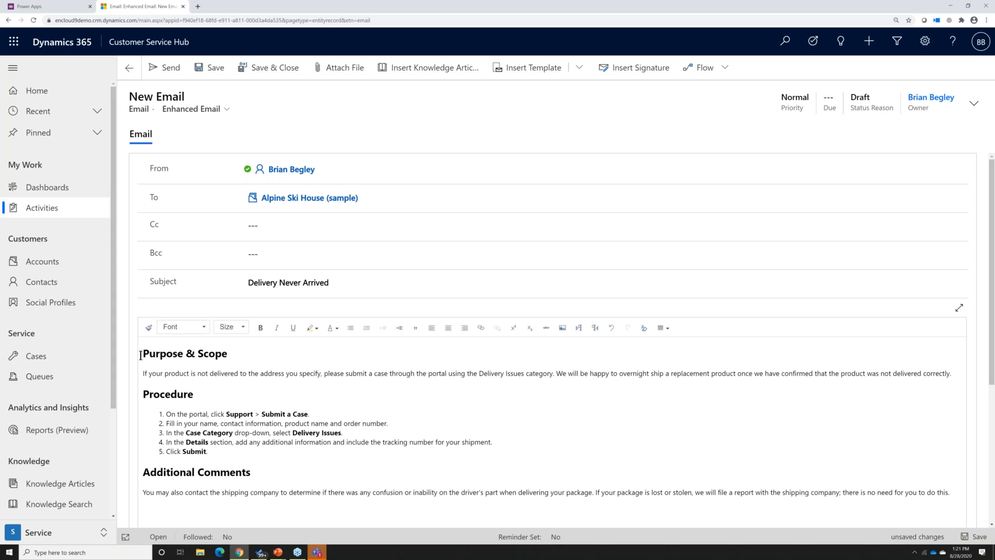
pyautogui.moveTo(144, 356); pyautogui.dragTo(983, 518)
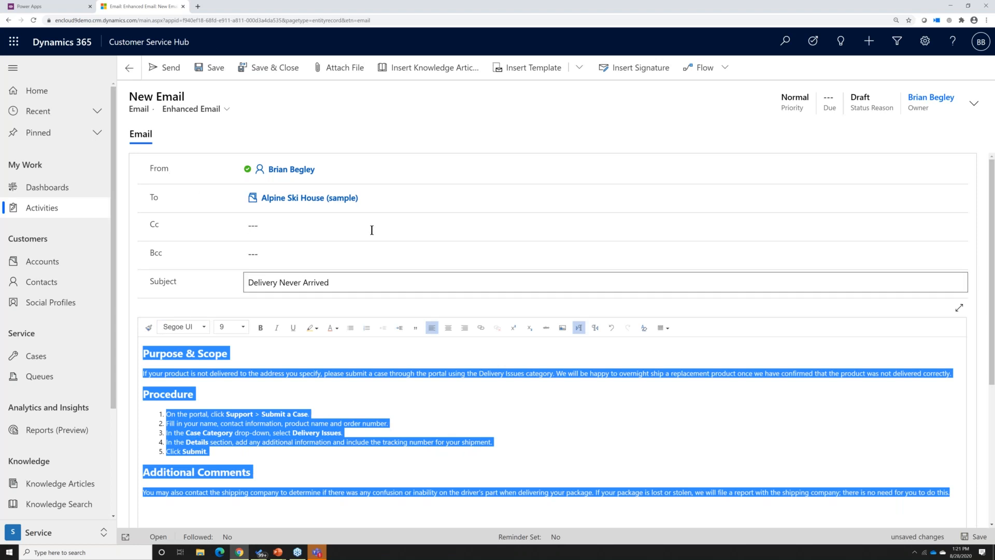
pyautogui.click(159, 77)
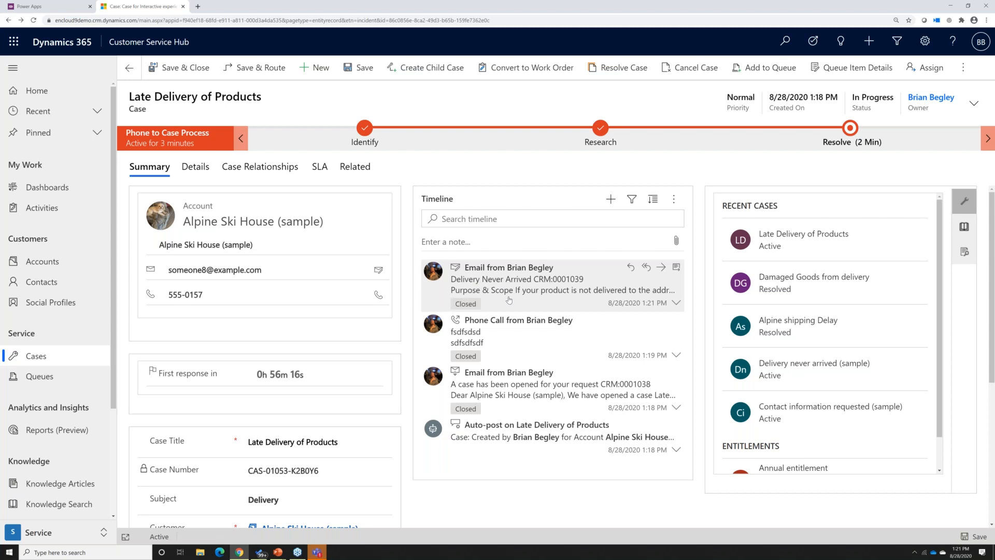
# Resolve the case with resolution type Information Provided and resolution "Sent kb article".
pyautogui.click(625, 72)
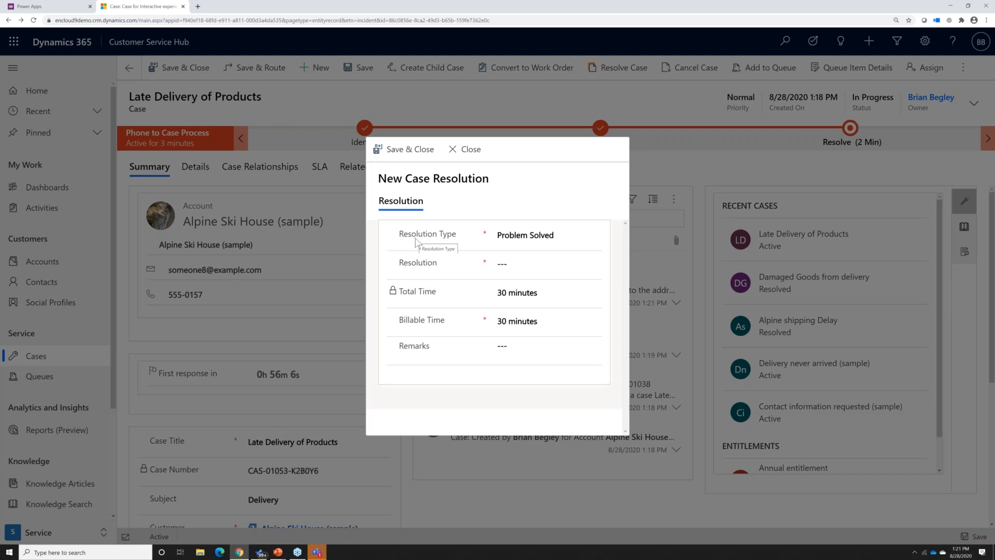
pyautogui.click(595, 236)
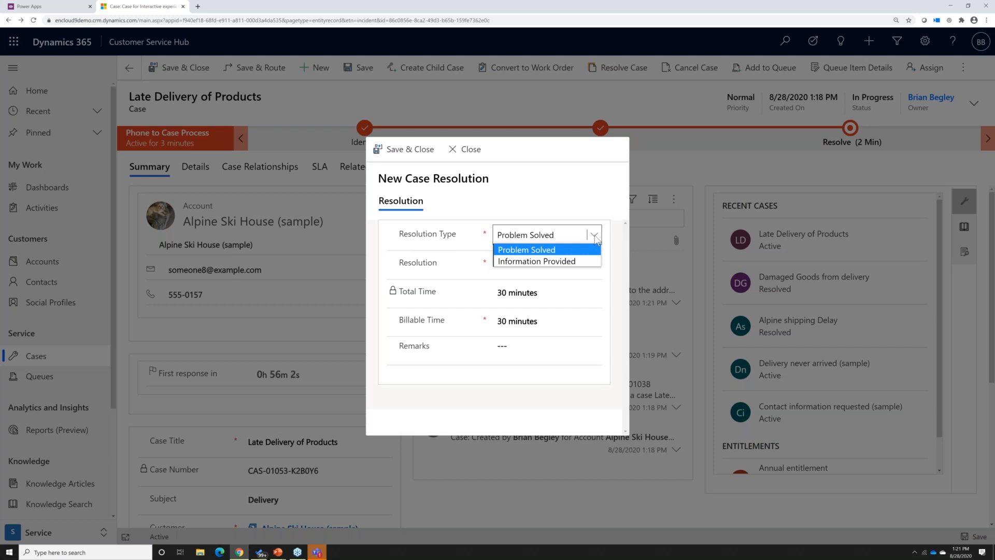
pyautogui.click(547, 262)
pyautogui.click(507, 263)
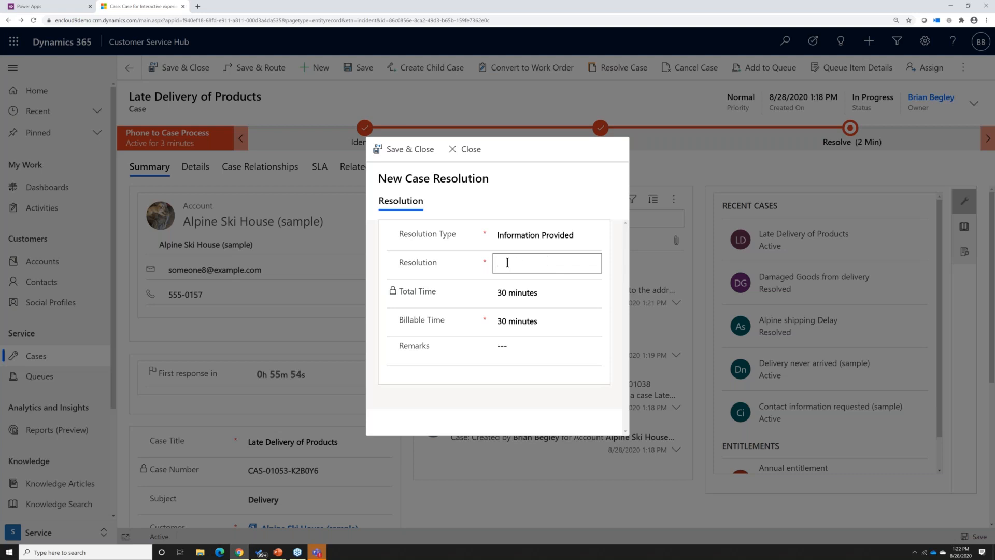
pyautogui.write('Sent kb article')
pyautogui.click(403, 150)
pyautogui.click(403, 151)
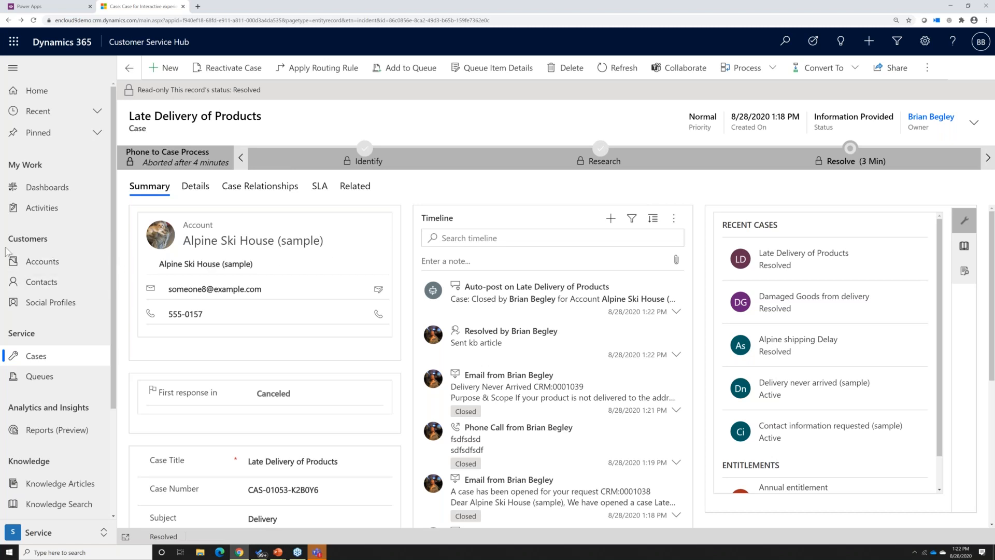
# Show the items in all queues and open the Delivery never arrived (sample) case.
pyautogui.click(44, 381)
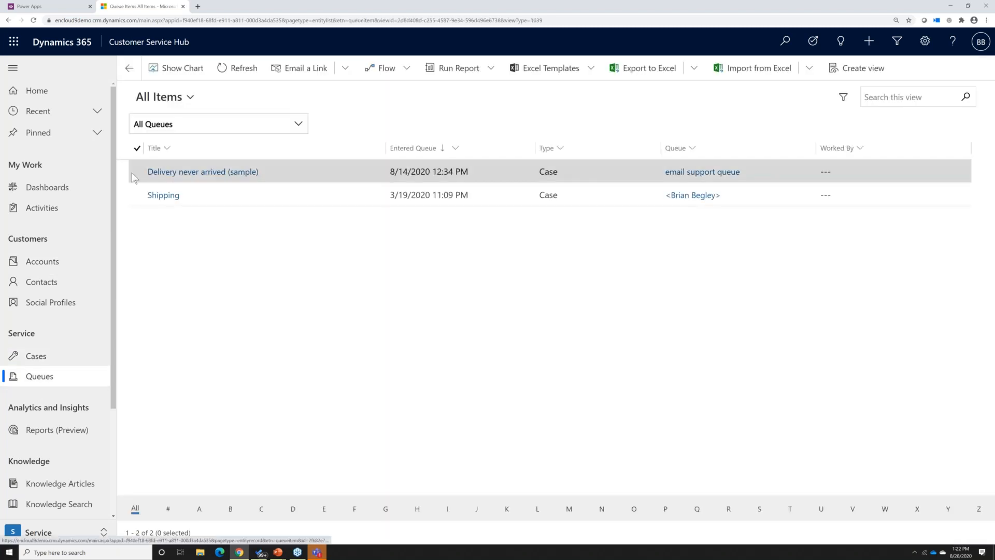
pyautogui.click(207, 172)
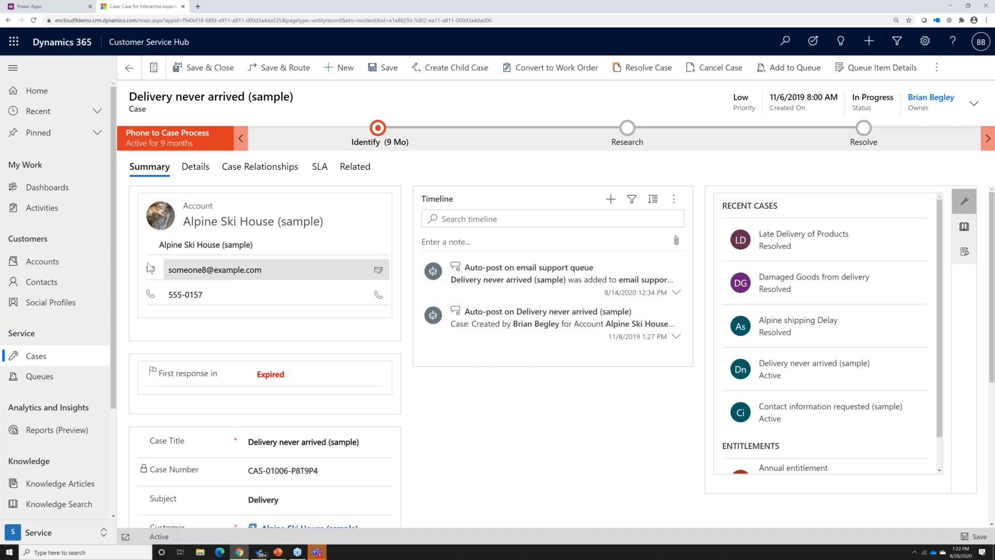
# Open the dashboards, switch from the Tier 1 Dashboard to the Tier 2 Dashboard and examine its case charts.
pyautogui.click(48, 190)
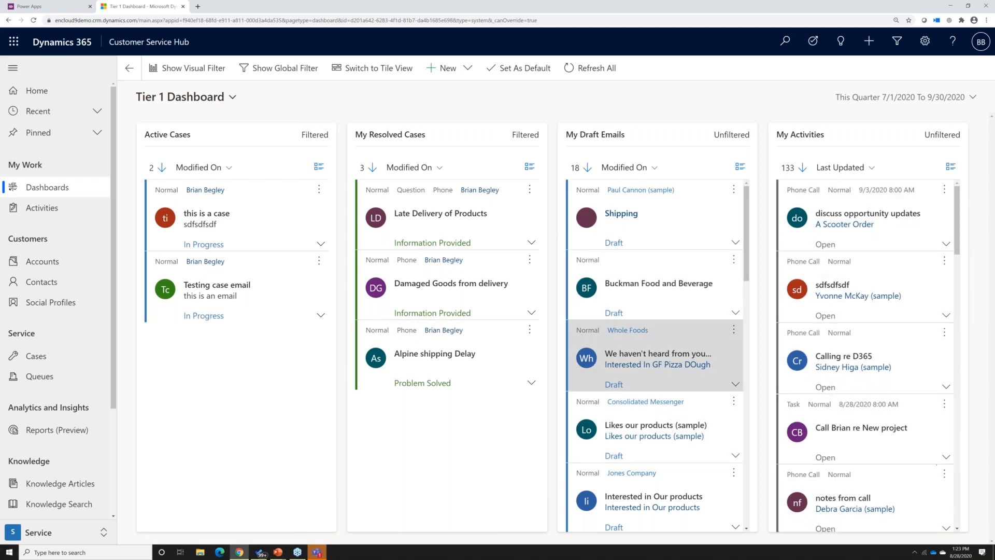
pyautogui.click(233, 99)
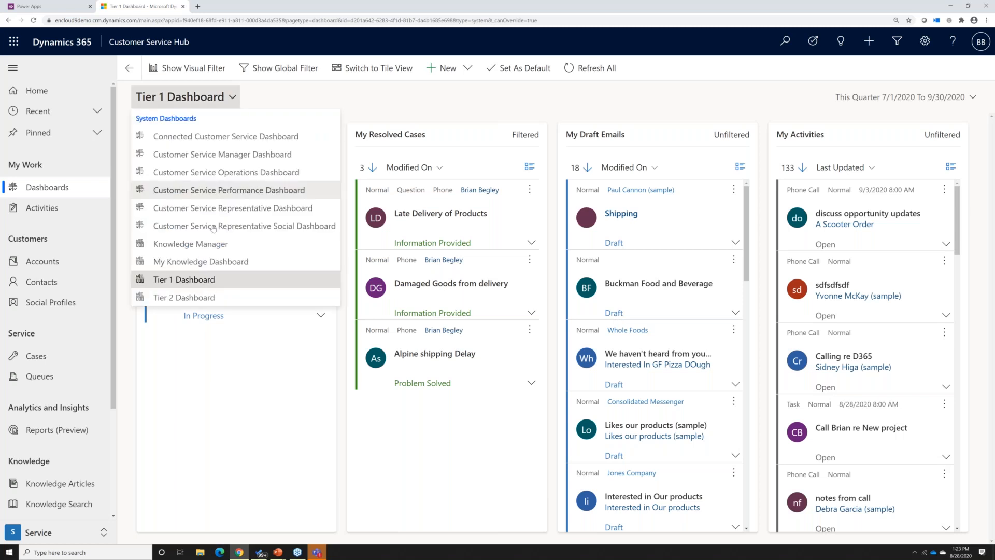
pyautogui.click(210, 298)
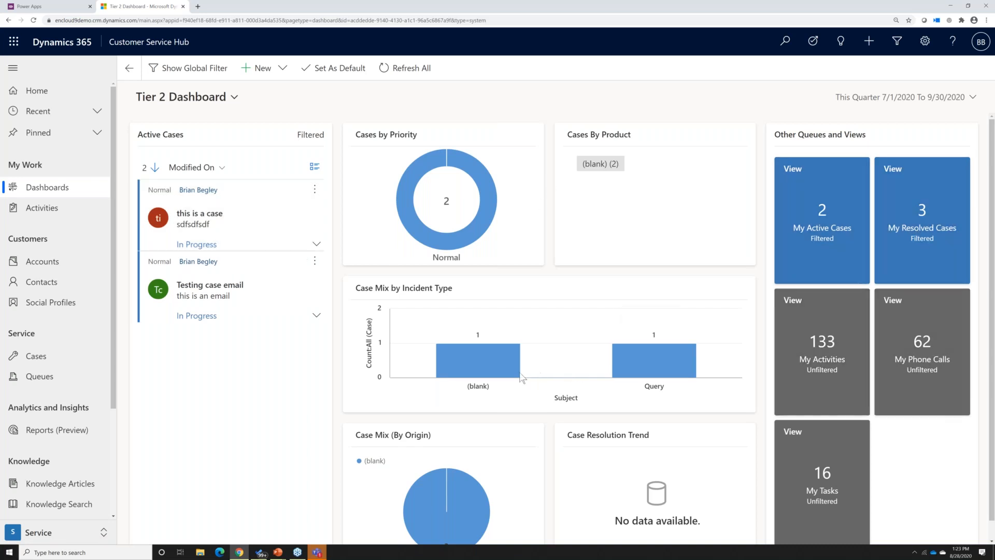
pyautogui.moveTo(516, 377)
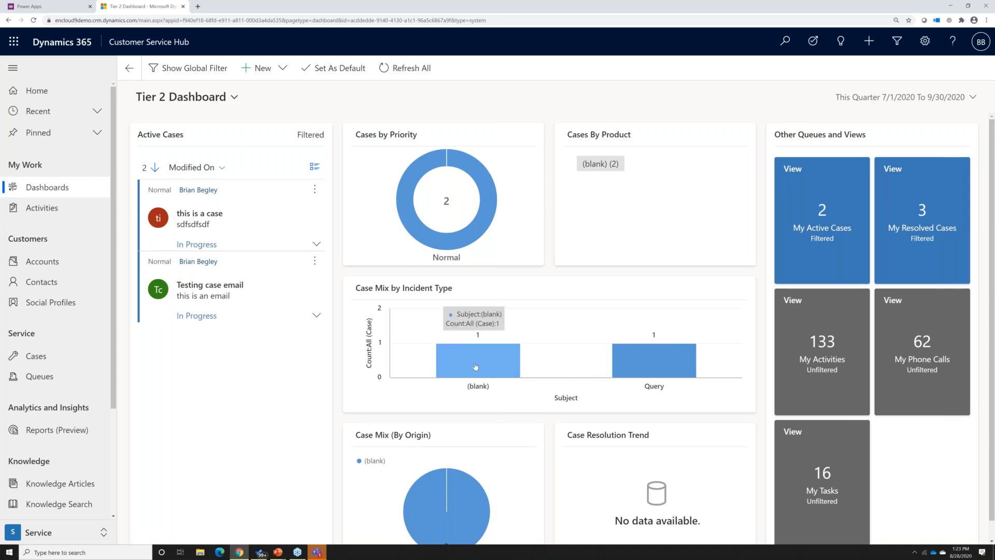
# Open the Reports (Preview) analytics and view the Agent Summary report.
pyautogui.click(45, 437)
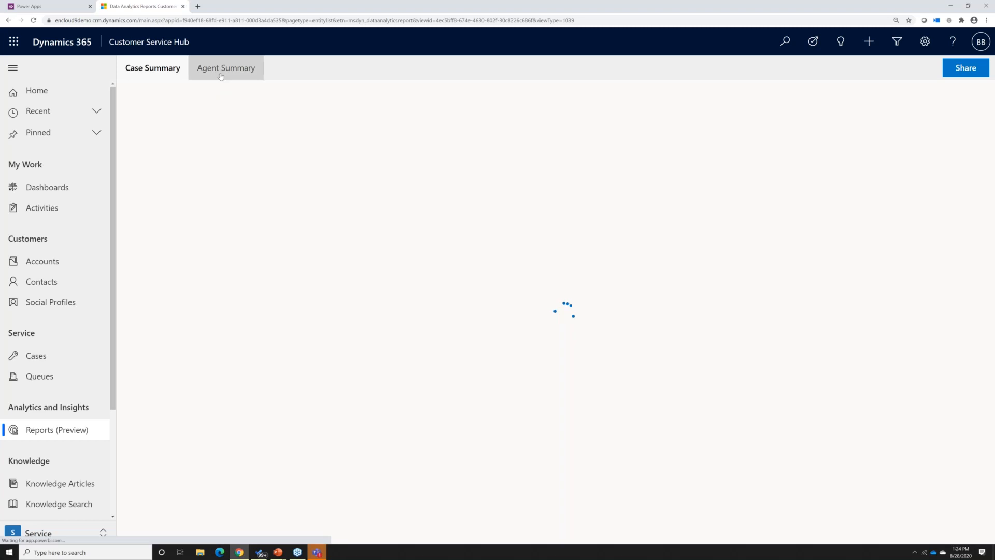
pyautogui.click(223, 72)
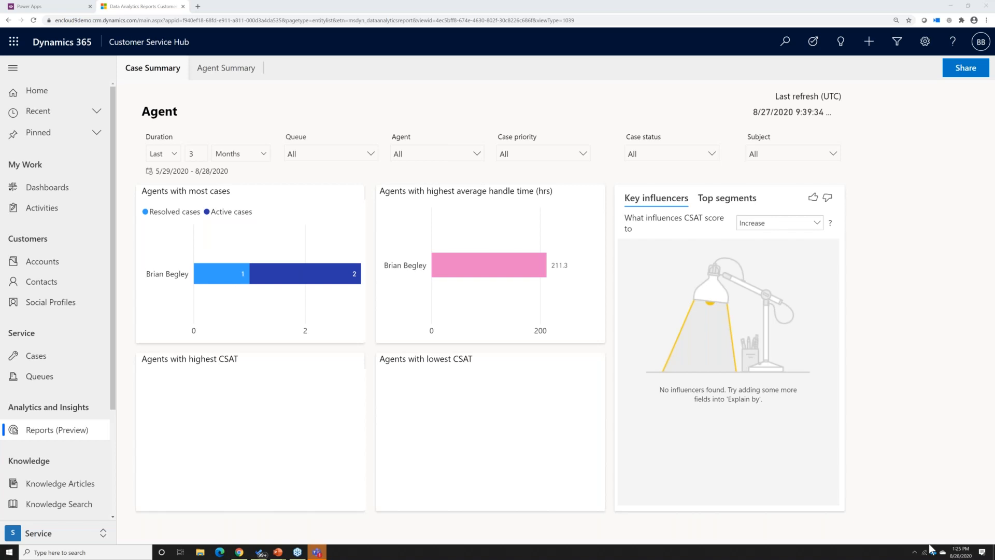
pyautogui.moveTo(816, 357)
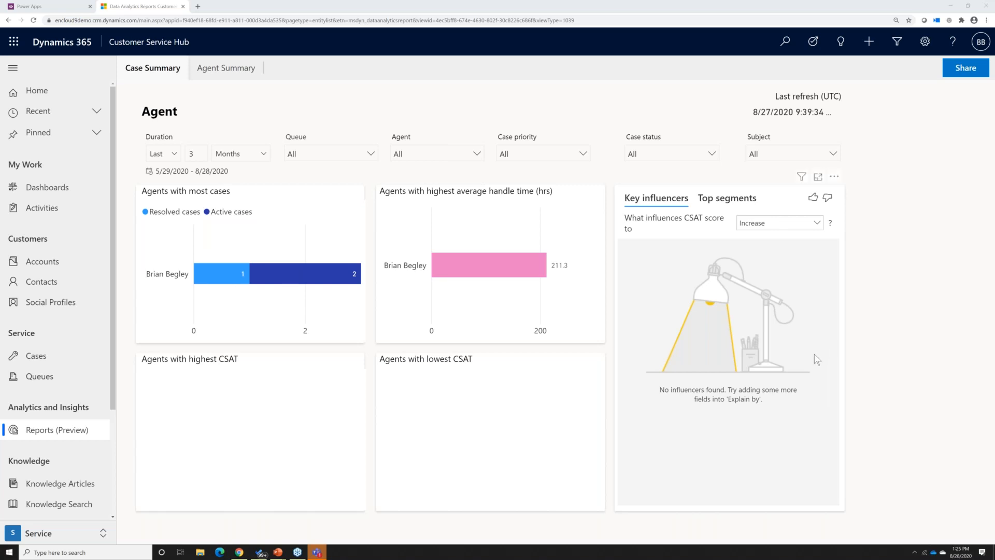